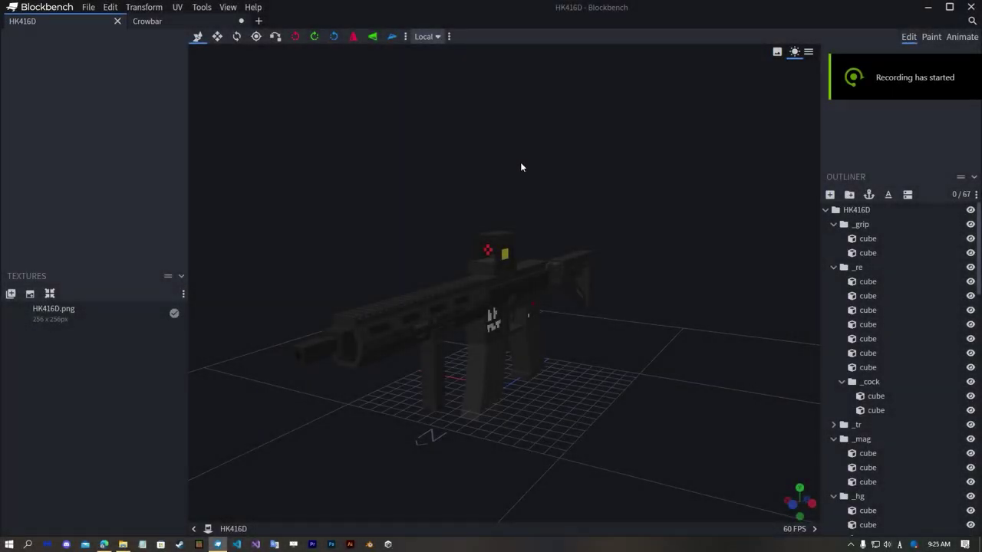
Step: Examine the open HK416D and Crowbar models from several angles to compare the two models being combined
left_click_drag(534, 169, 622, 194)
left_click(146, 21)
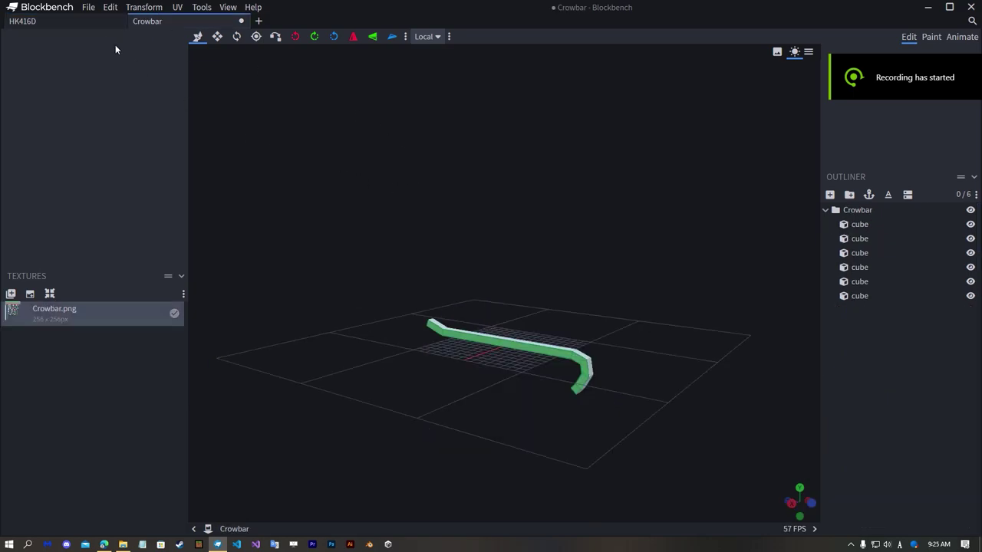
left_click(107, 23)
left_click(136, 24)
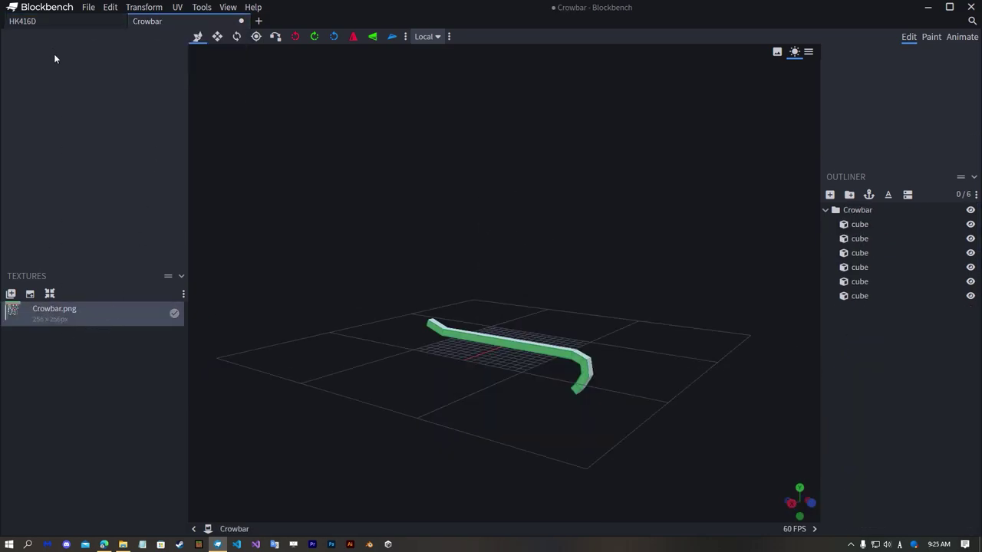
left_click(53, 23)
left_click(207, 529)
left_click(253, 478)
left_click(52, 22)
left_click_drag(537, 176, 142, 274)
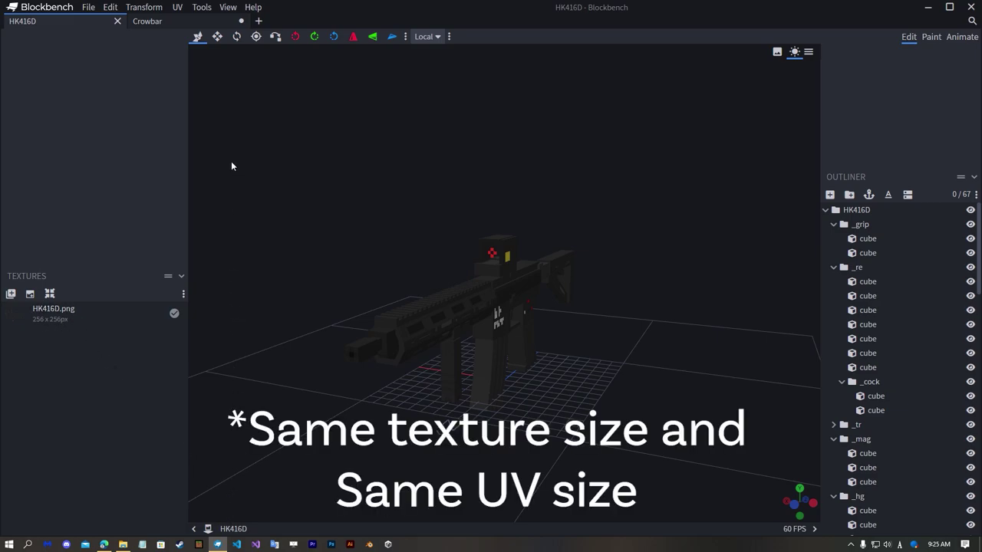
left_click(158, 23)
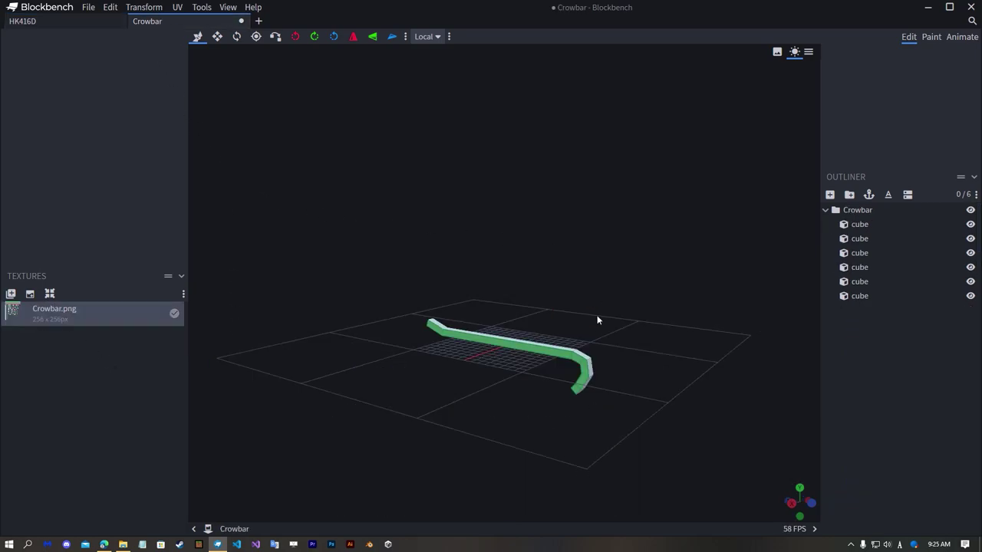
left_click_drag(610, 280, 562, 288)
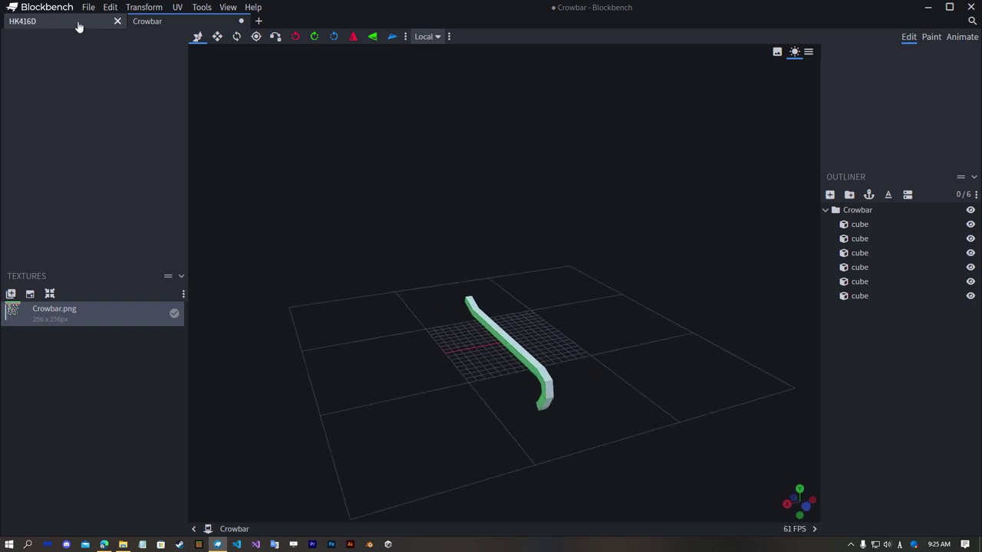
mouse_move(78, 26)
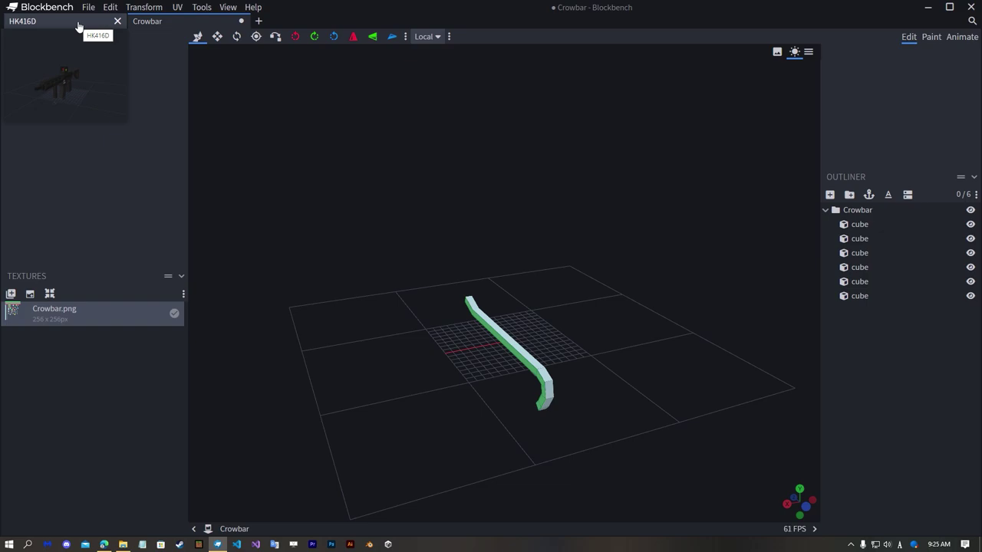
left_click(78, 21)
mouse_move(491, 185)
left_mouse_down()
mouse_move(366, 186)
mouse_move(501, 183)
mouse_move(506, 173)
mouse_move(479, 199)
left_mouse_up()
Step: Create a new Generic Model project with Per-face UV as its UV mode
left_click(258, 23)
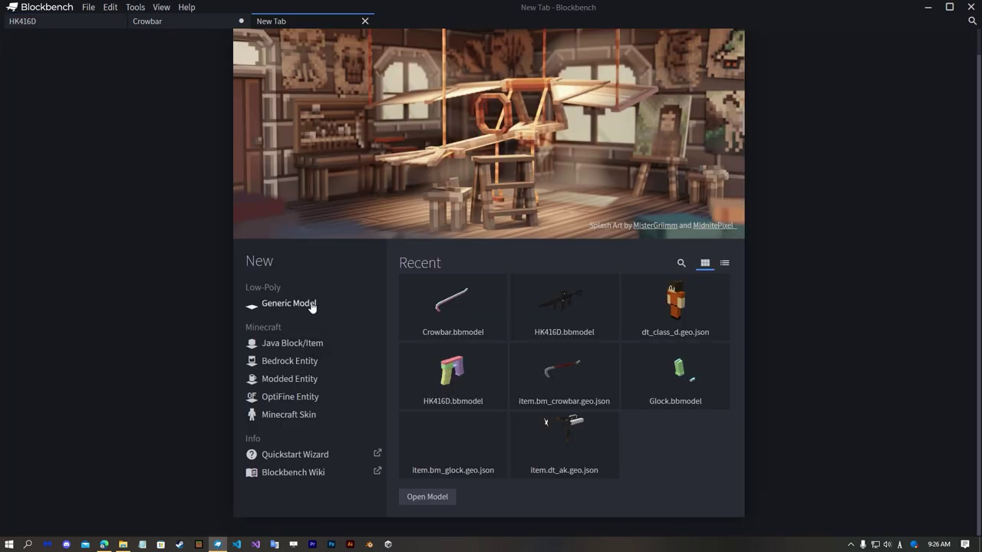
left_click(313, 304)
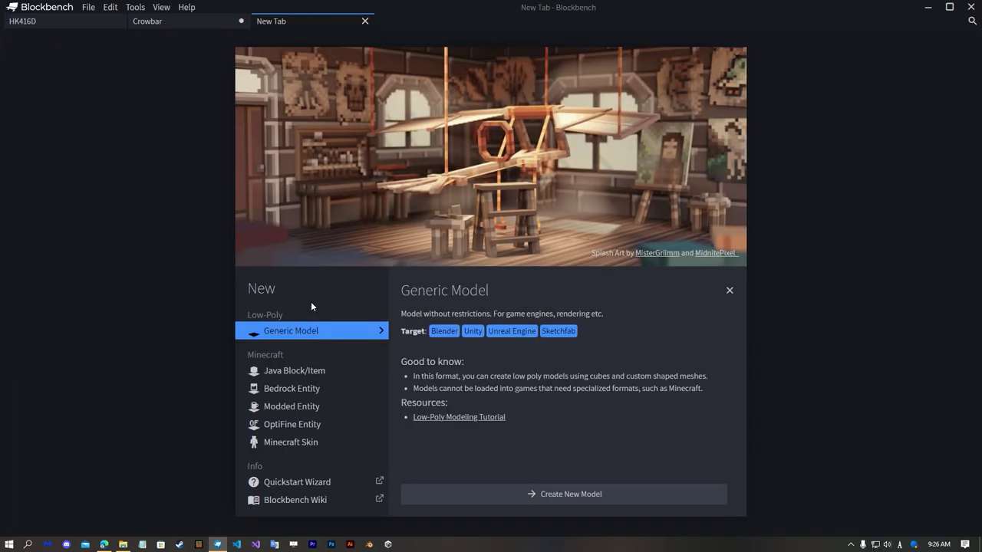
left_click(544, 497)
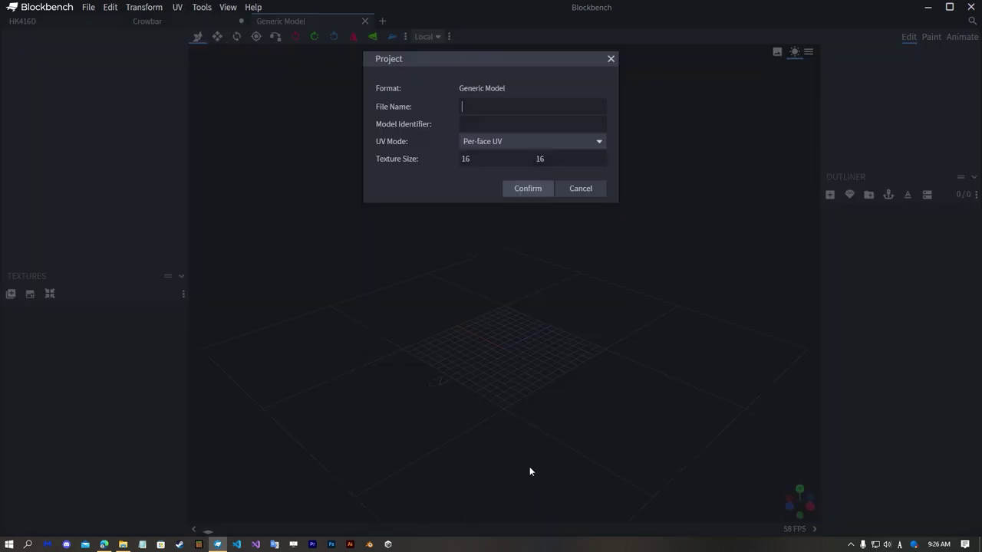
left_click(490, 141)
left_click(489, 162)
left_click(491, 138)
left_click(484, 171)
left_click(488, 141)
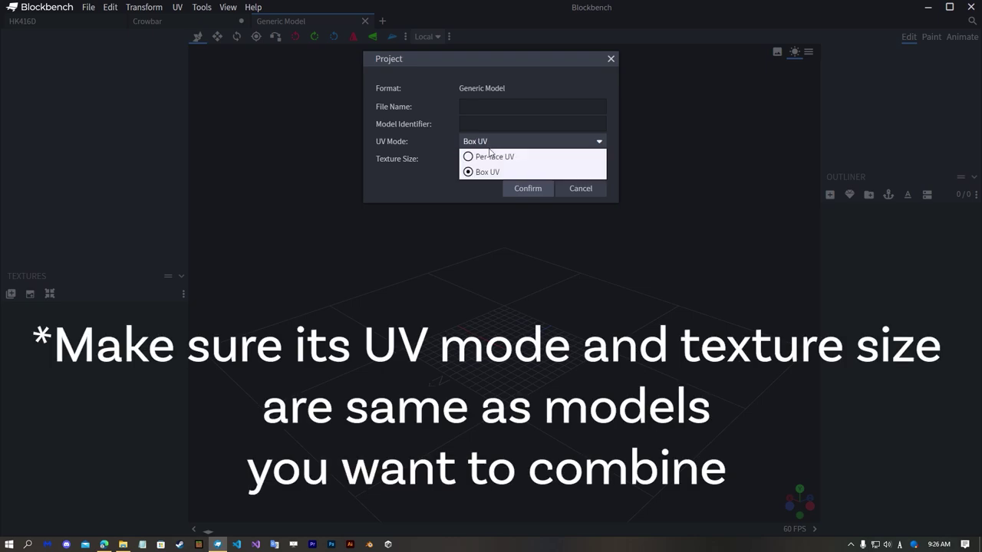
left_click(488, 157)
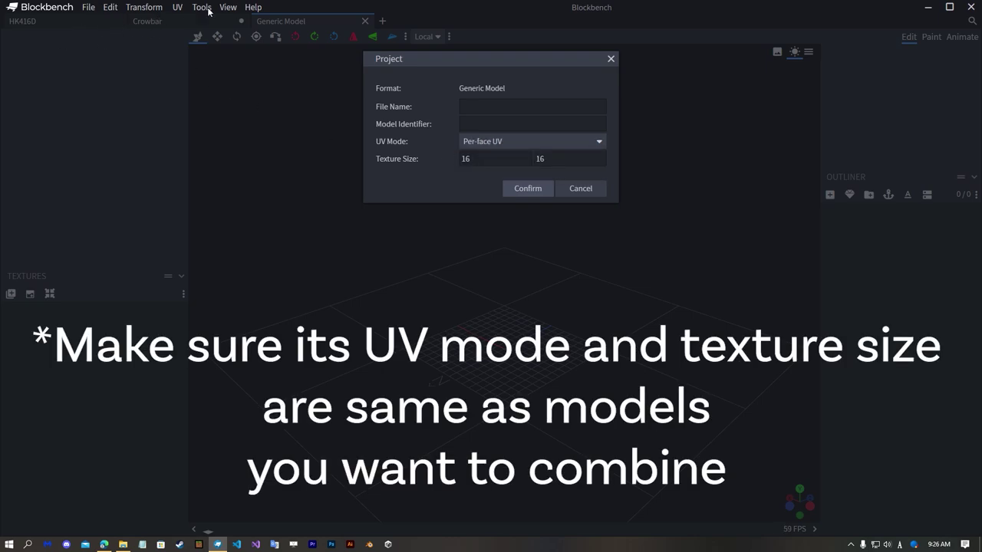
left_click(528, 190)
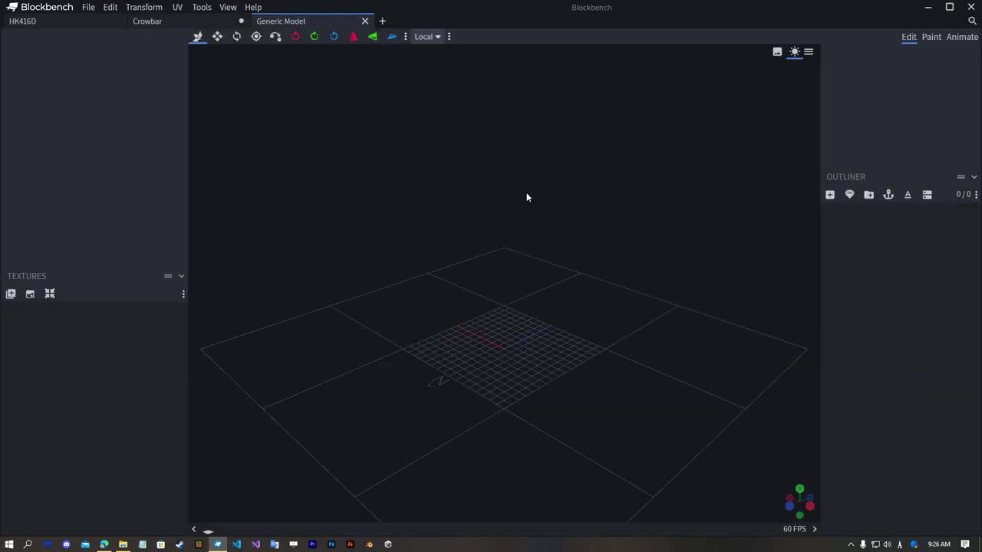
Step: Check the UV mode and texture size in the Crowbar model's project settings
left_click(66, 21)
double_click(181, 22)
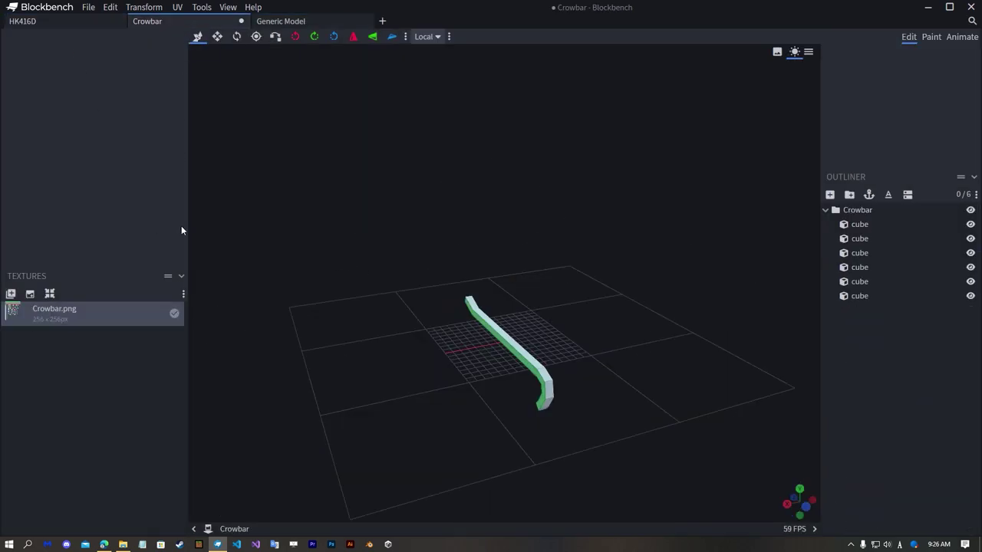
left_click(312, 186)
left_click(86, 16)
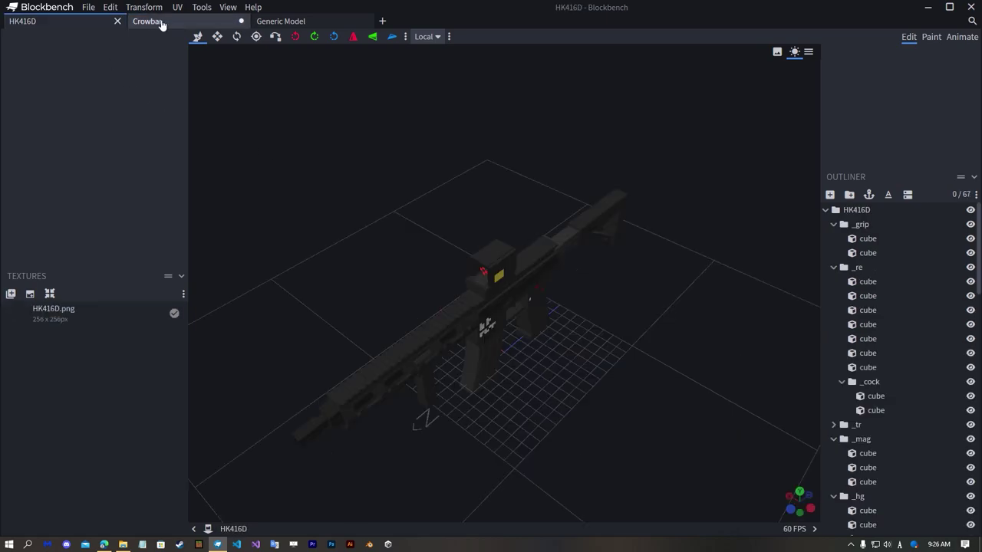
left_click(162, 23)
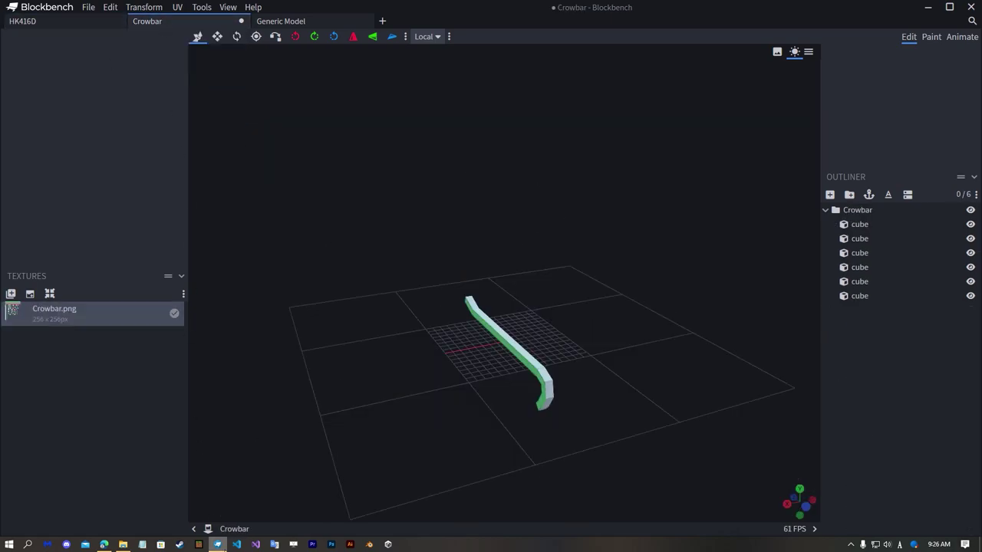
left_click(234, 529)
left_click(266, 466)
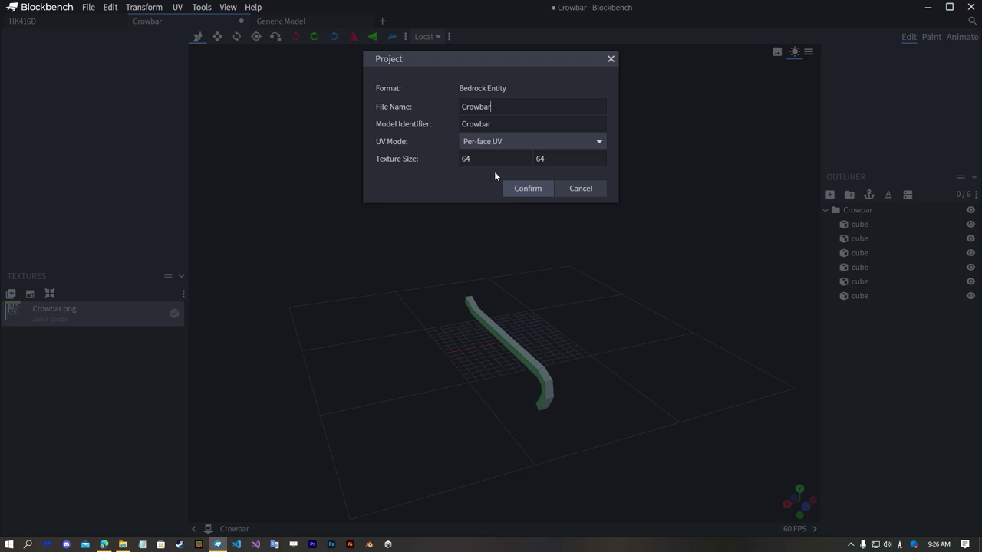
left_click(528, 189)
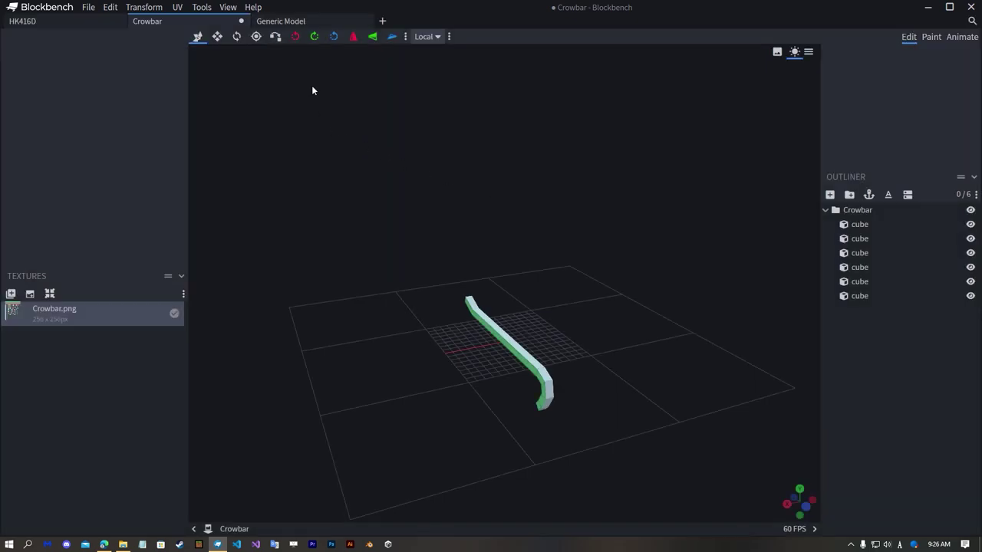
Step: Set the generic model's project texture size to 64 by 64
left_click(301, 22)
left_click(205, 531)
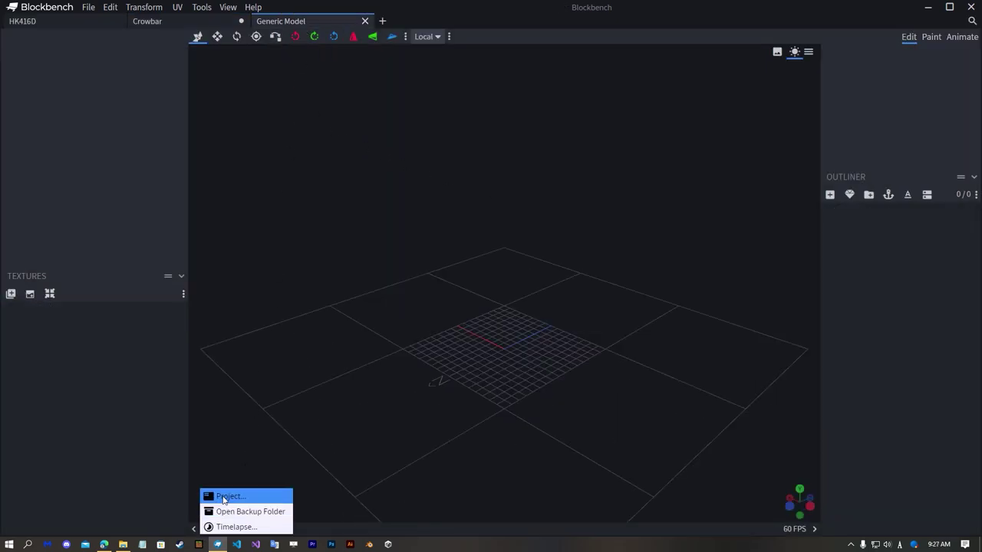
left_click(227, 497)
left_click(485, 159)
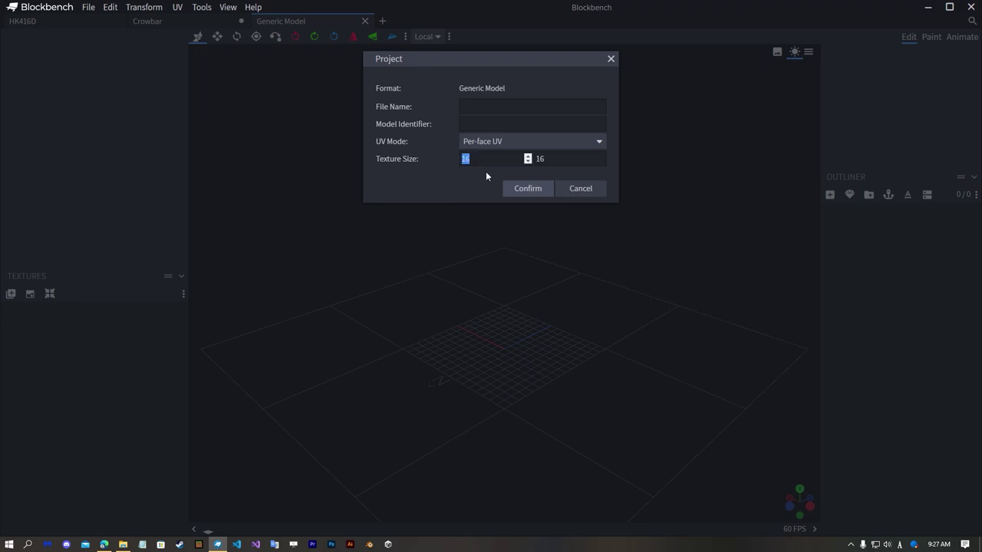
type("64")
key("Tab")
type("64")
left_click(543, 188)
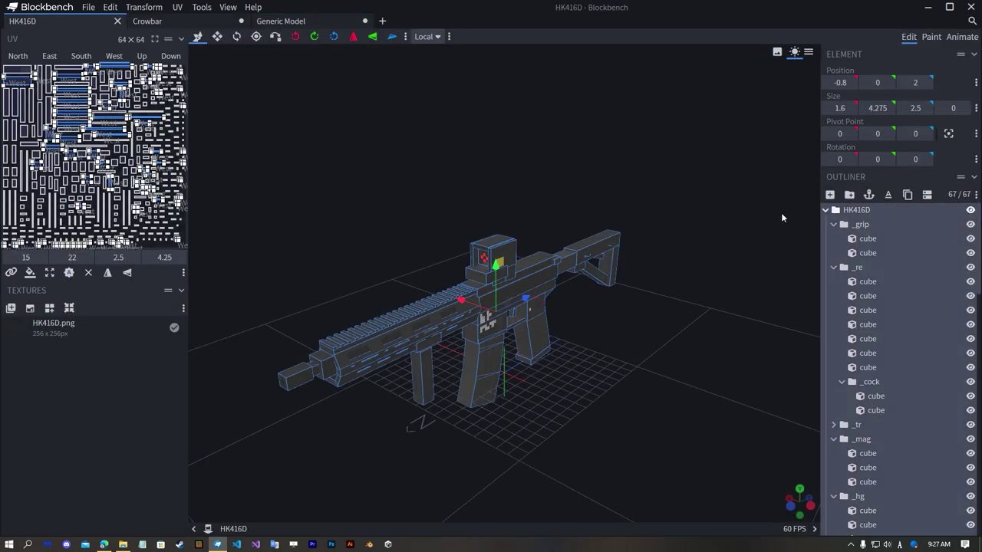
Step: Copy the complete HK416D and Crowbar groups from their own projects into the generic model
left_click(281, 20)
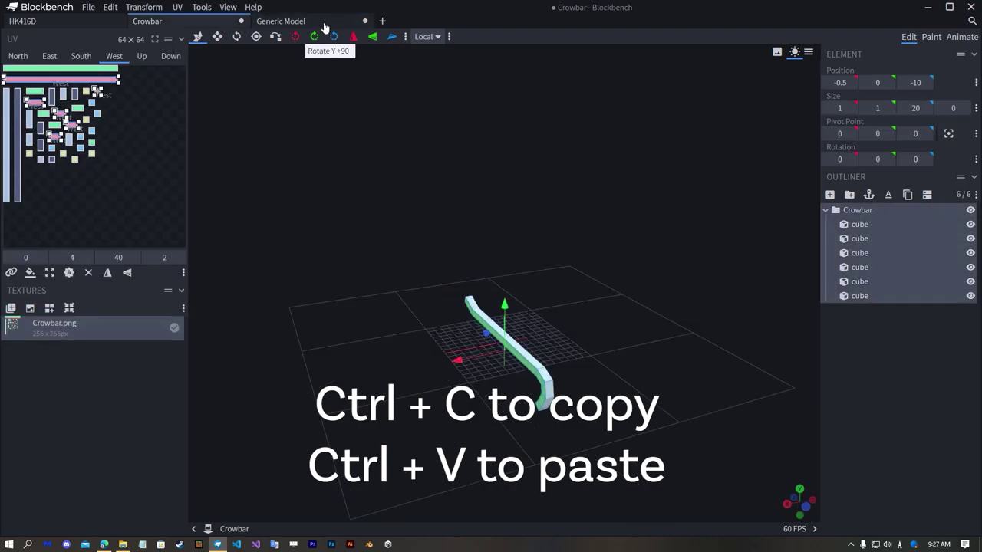
left_click(324, 28)
key("ctrl+v")
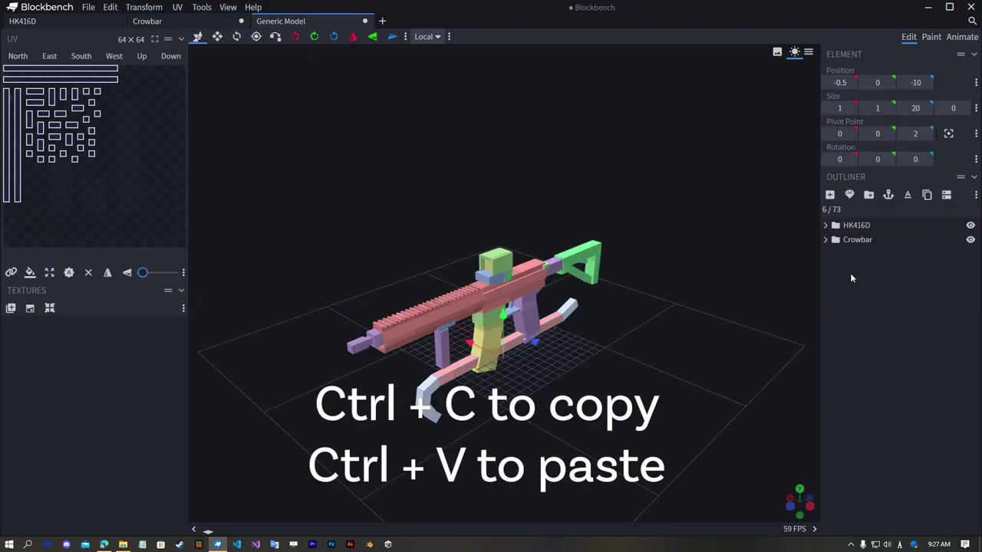
Step: Move the Crowbar group -6 units along the X axis, away from the rifle
left_click(853, 241)
left_click_drag(653, 304, 706, 295)
left_click_drag(460, 359, 530, 362)
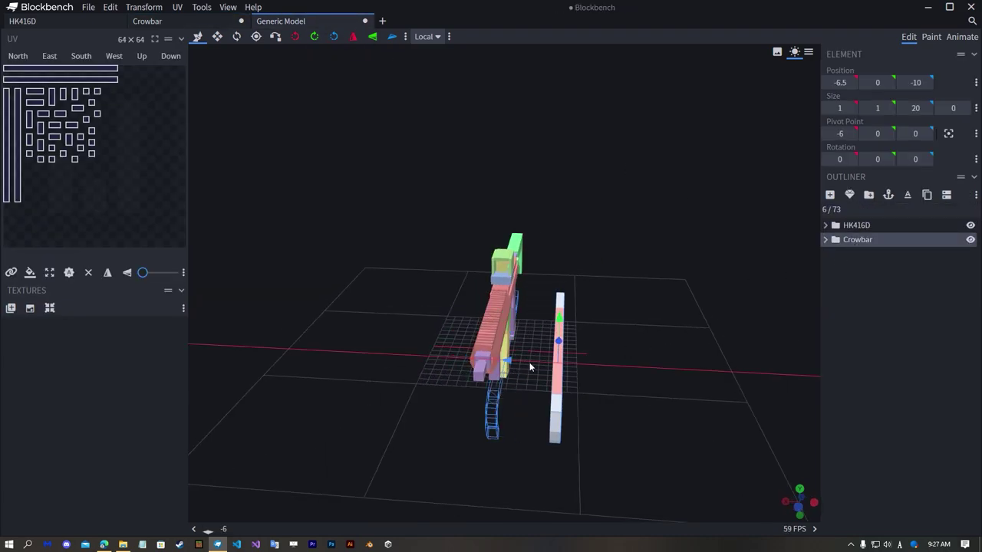
Step: Move the HK416D group 4 units along the X axis, away from the crowbar
left_click(891, 225)
left_click_drag(464, 305, 418, 314)
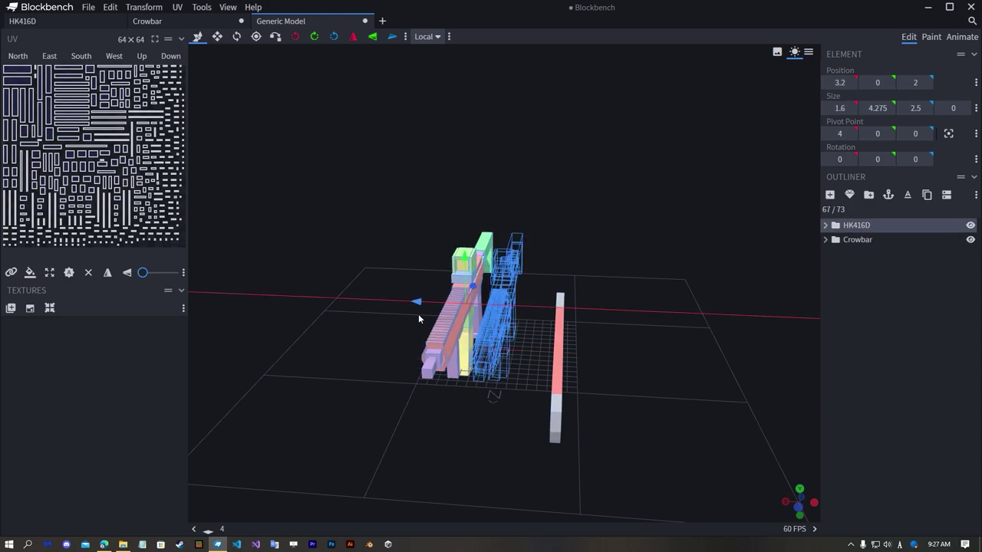
left_click(834, 306)
left_click_drag(675, 326, 657, 411)
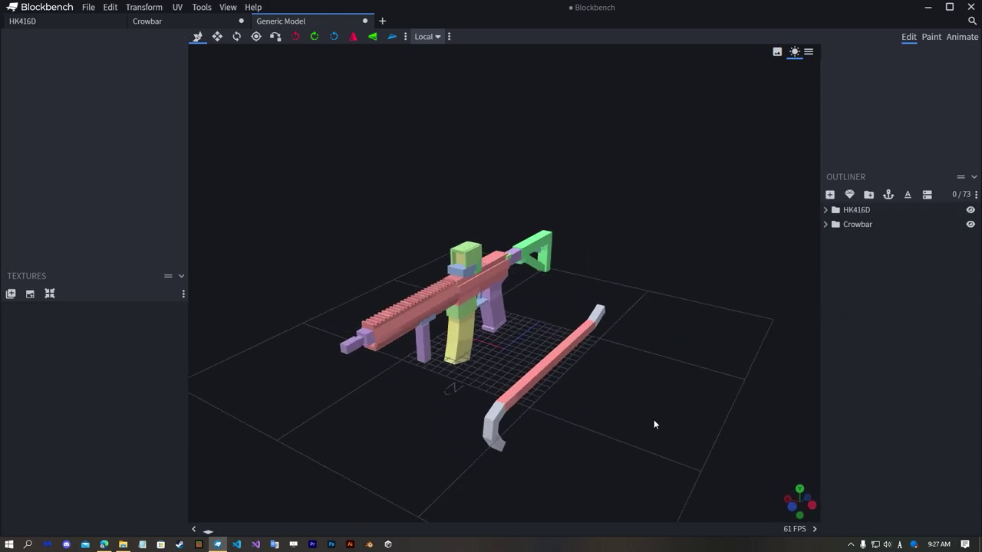
left_click_drag(582, 189, 657, 449)
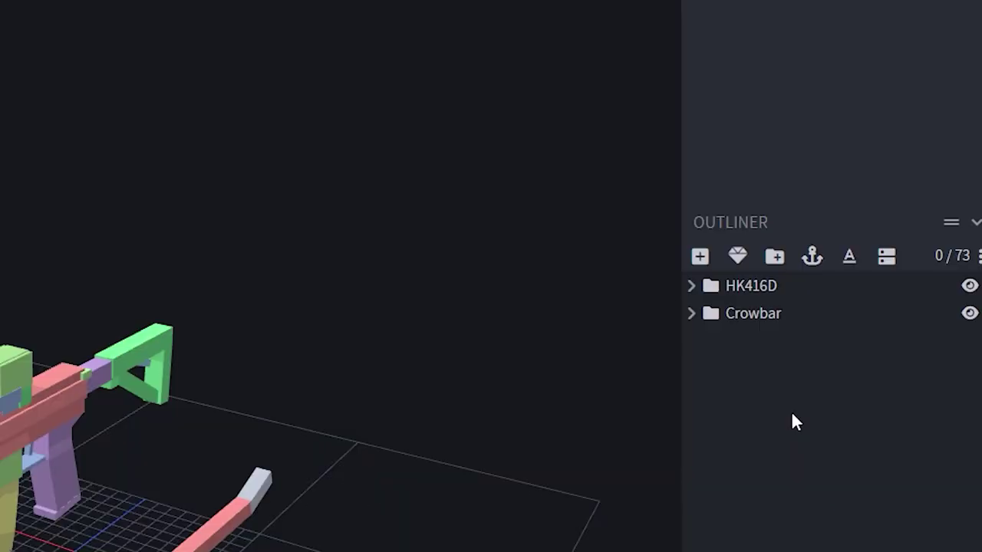
left_click(782, 325)
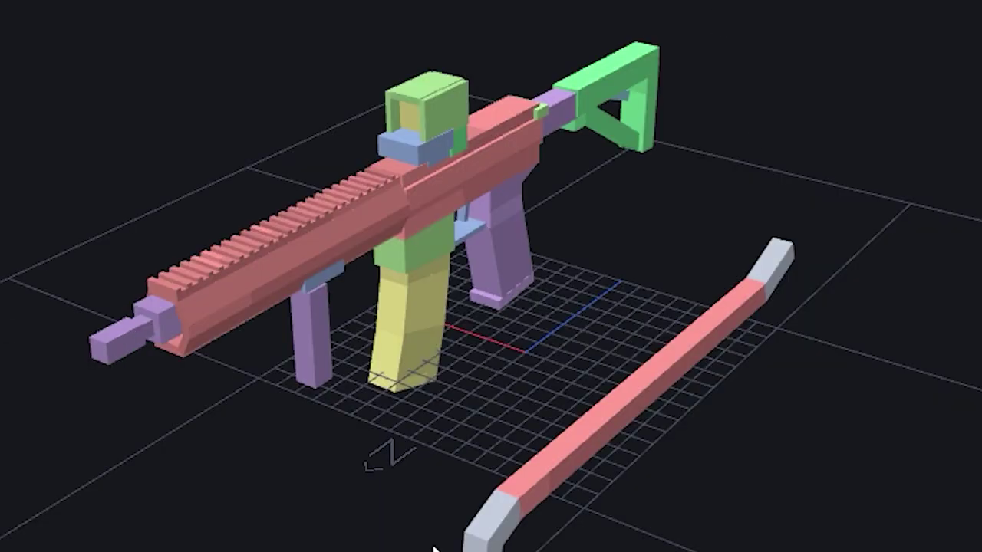
left_click_drag(251, 2, 831, 152)
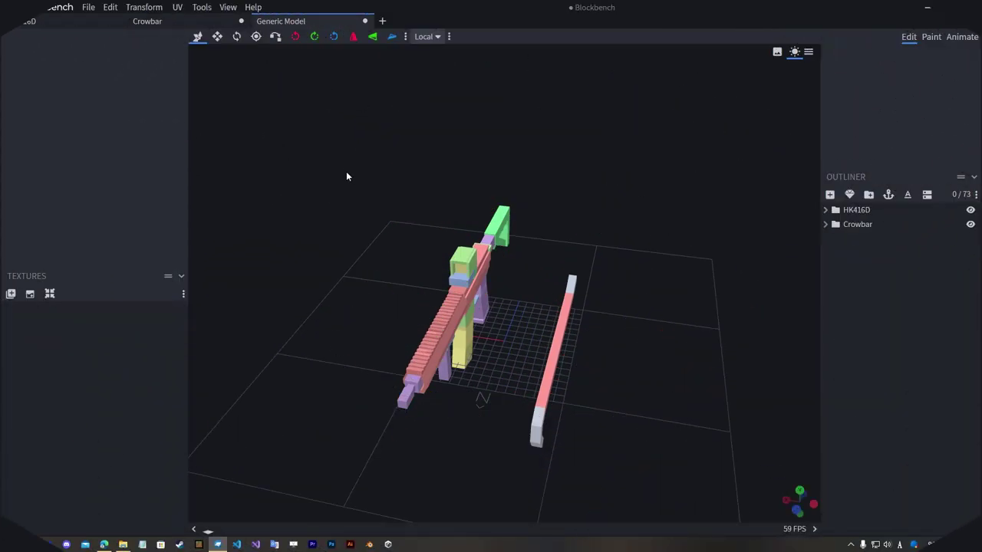
Step: Bring the HK416D.png and Crowbar.png textures from their original projects into the generic model
left_click(154, 21)
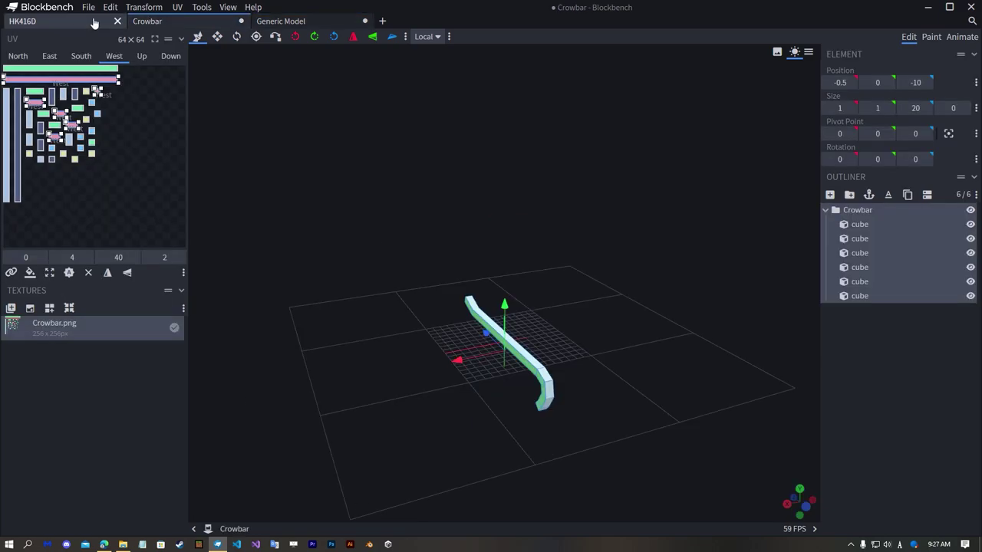
left_click(277, 22)
left_click_drag(294, 171, 197, 296)
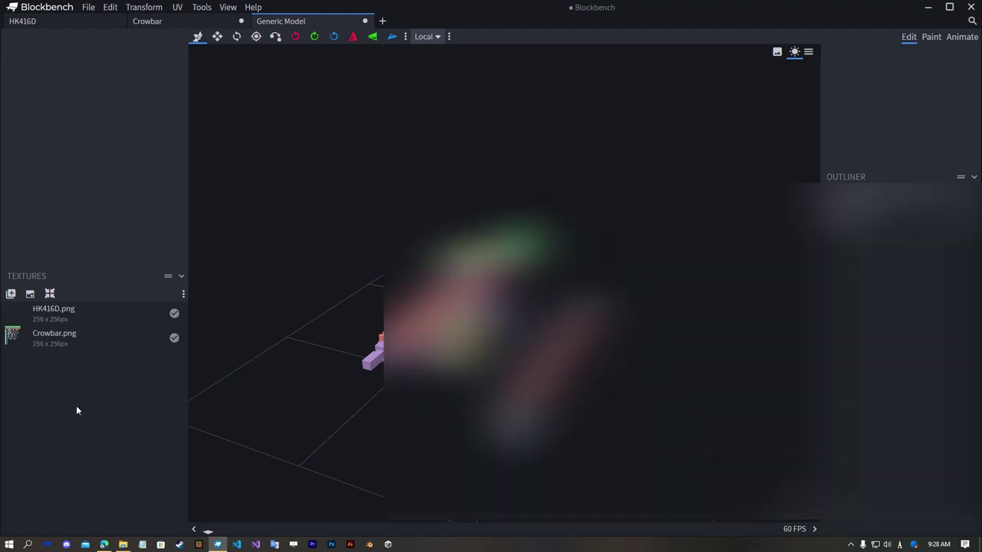
Step: Apply the HK416D.png texture to all elements of the HK416D group
left_click(856, 210)
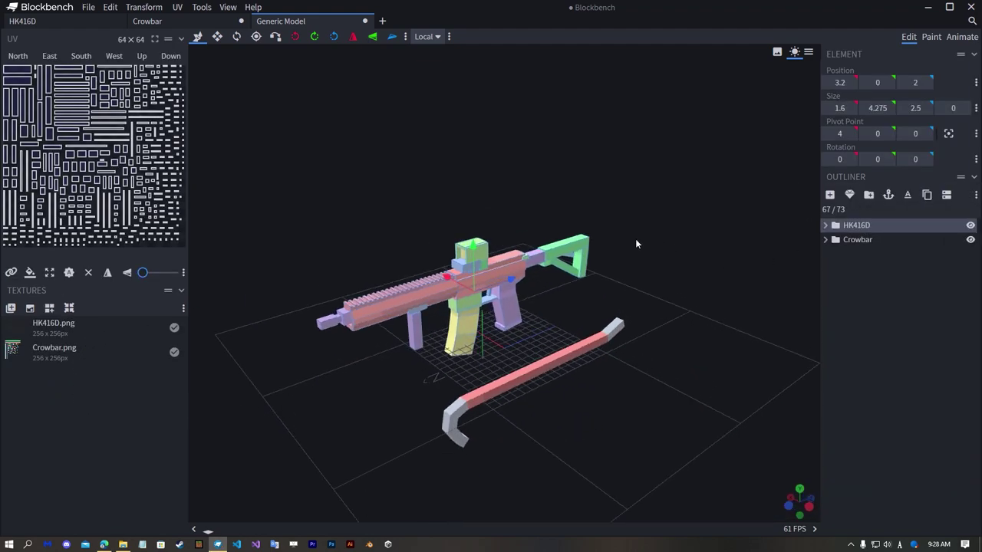
right_click(520, 274)
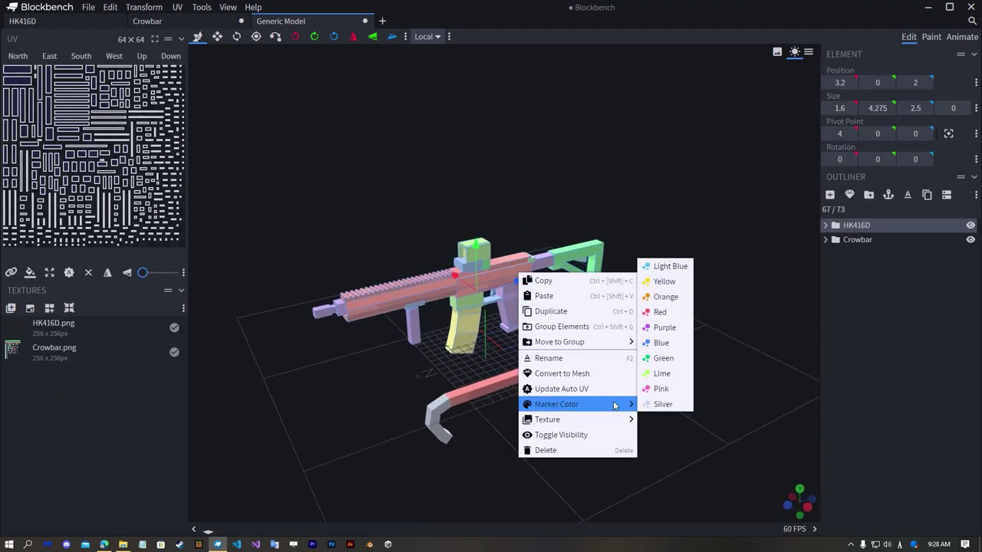
mouse_move(618, 420)
left_click(657, 453)
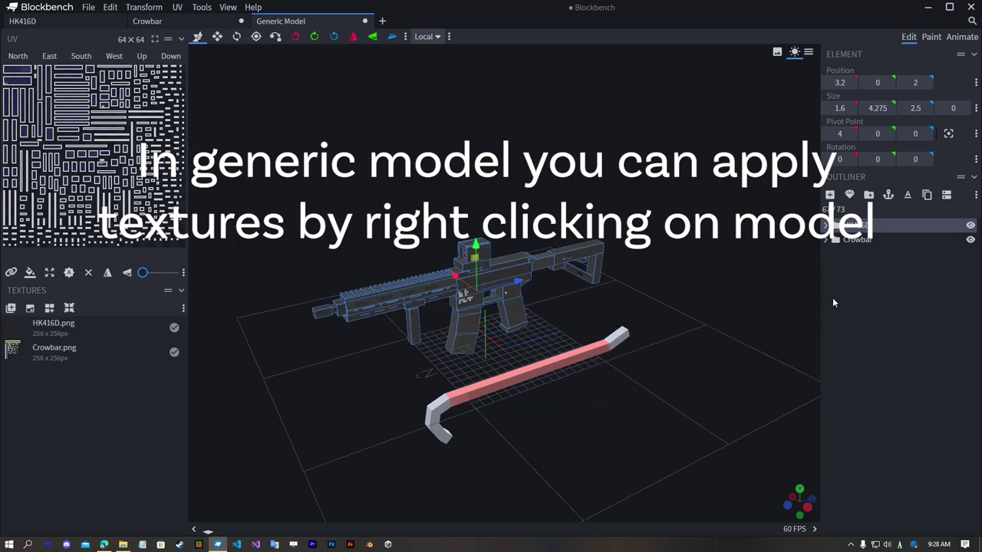
Step: Apply the Crowbar.png texture to all elements of the Crowbar group
left_click(844, 239)
right_click(549, 365)
mouse_move(646, 329)
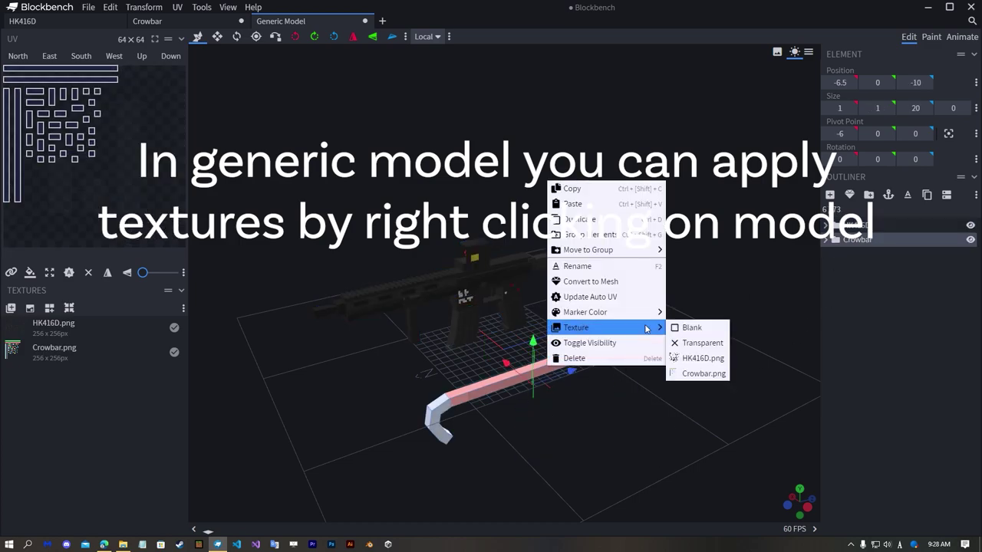
left_click(703, 374)
left_click(687, 366)
left_click_drag(687, 366, 709, 313)
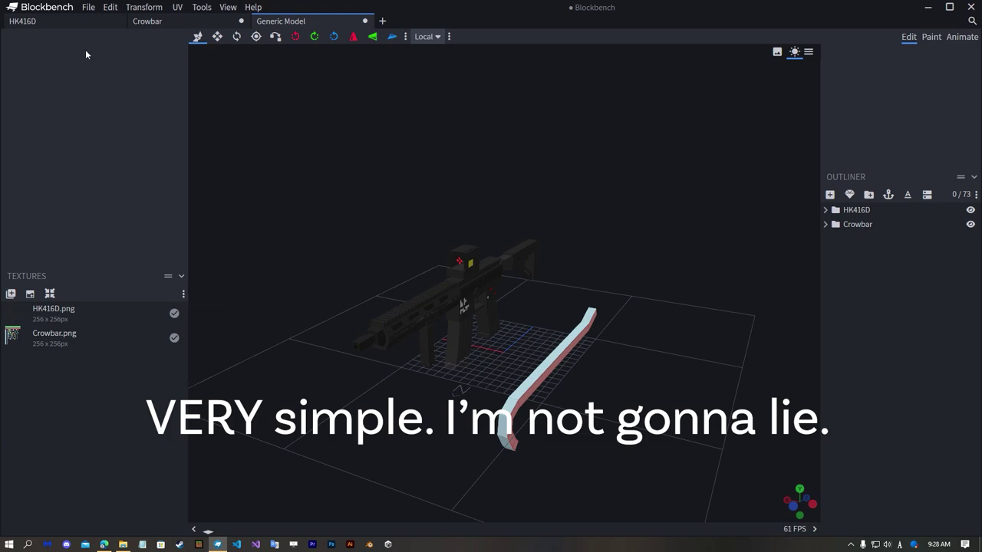
Step: Look through the available and installed plugins for the Texture Stitcher plugin
left_click(88, 7)
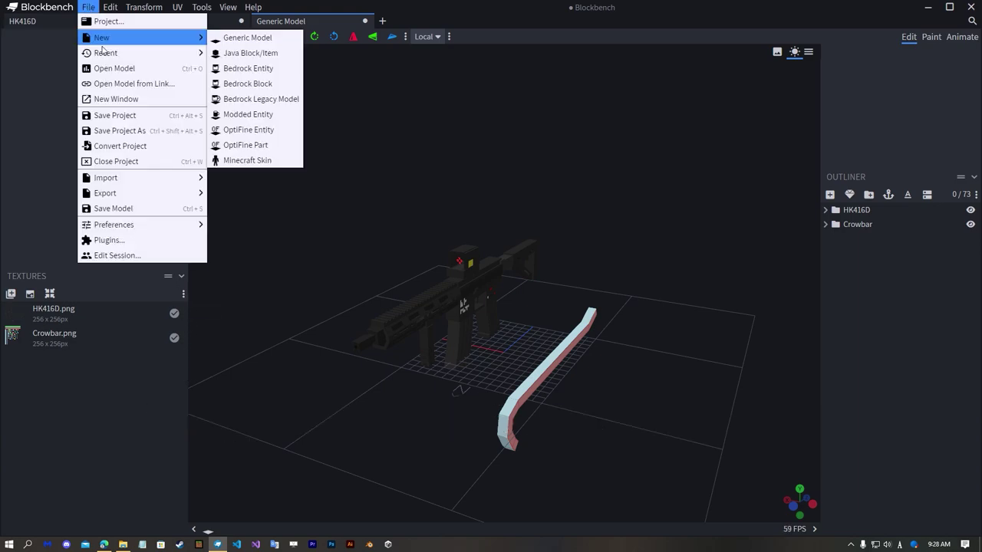
left_click(151, 240)
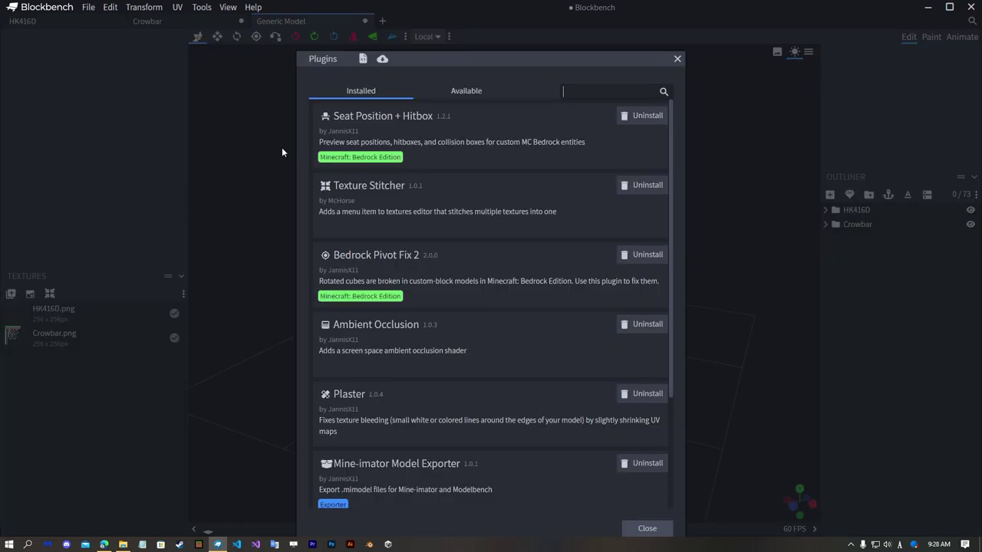
left_click(467, 93)
scroll(485, 345, "down", 10)
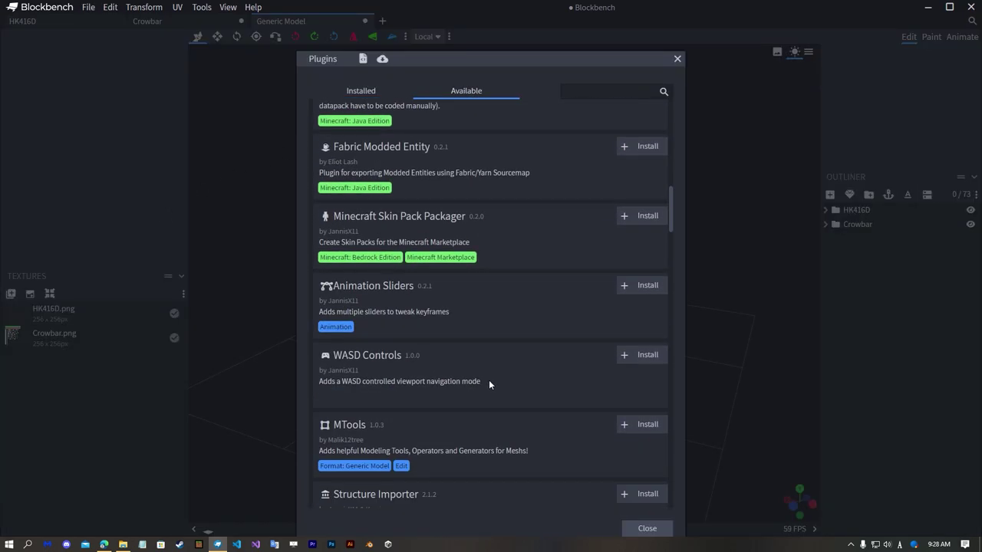
left_click(351, 88)
scroll(405, 268, "up", 2)
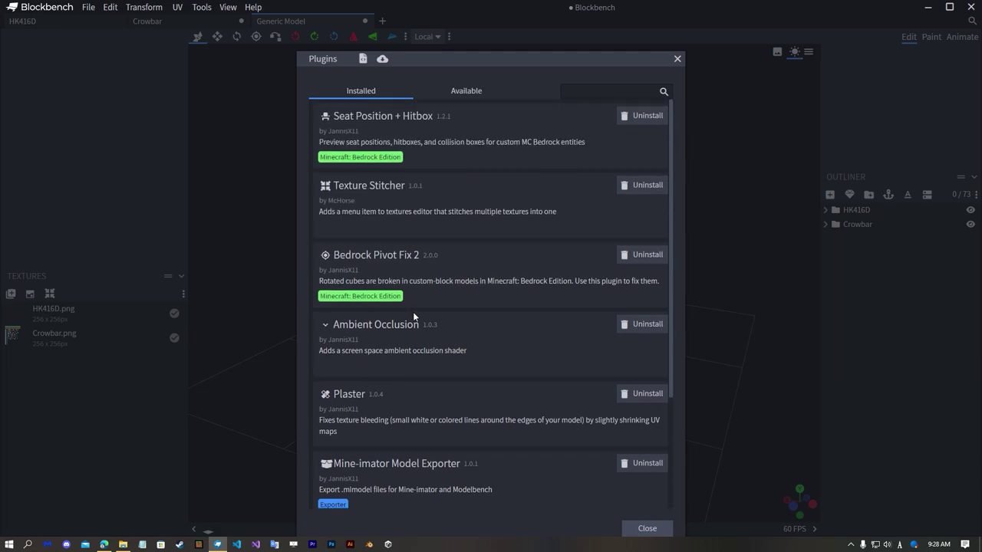
left_click(677, 59)
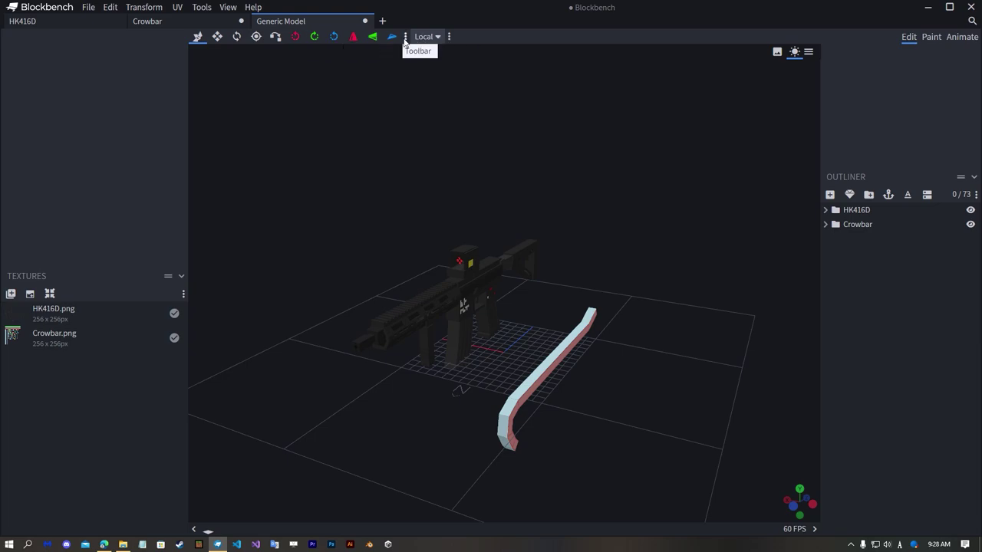
Step: Check the toolbar customization of the Textures panel for the texture-stitching tool, searching for "texture"
left_click(185, 295)
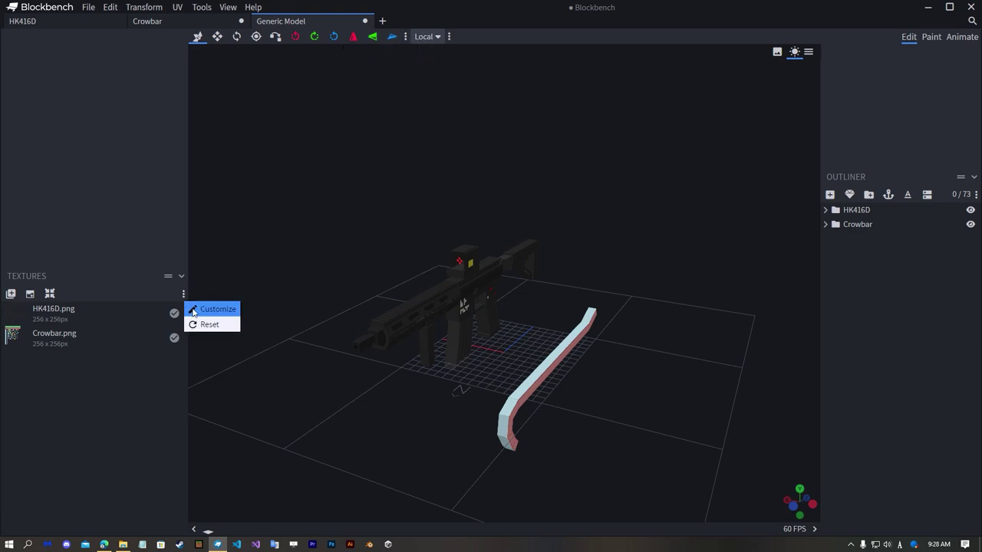
left_click(193, 308)
left_click(590, 122)
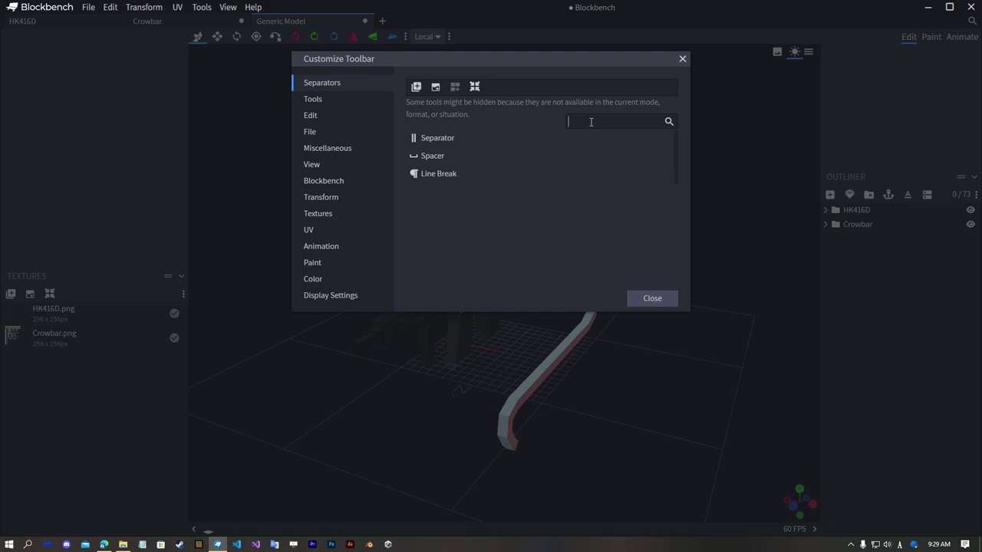
type("texture")
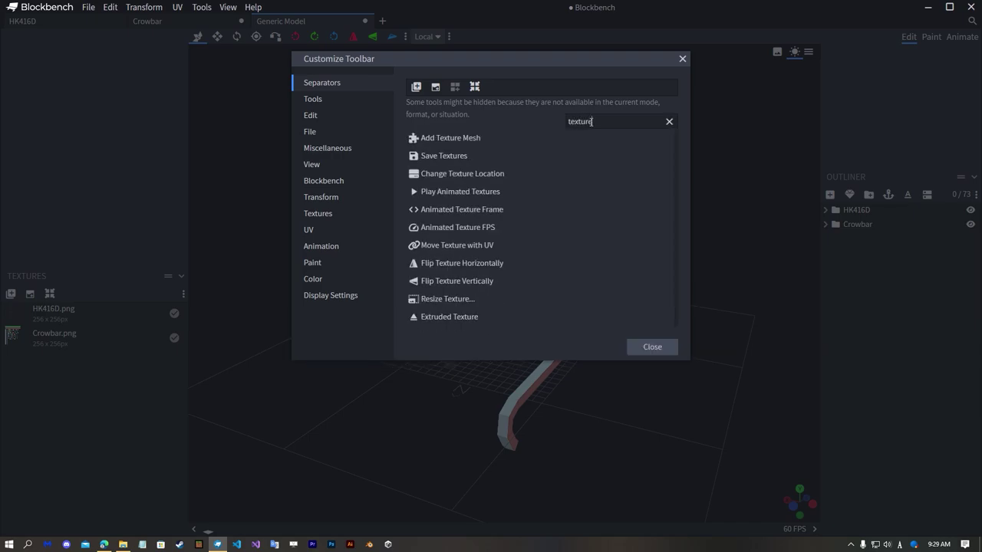
mouse_move(474, 86)
left_mouse_down()
mouse_move(463, 313)
mouse_move(414, 328)
mouse_move(429, 318)
left_mouse_up()
left_click(654, 353)
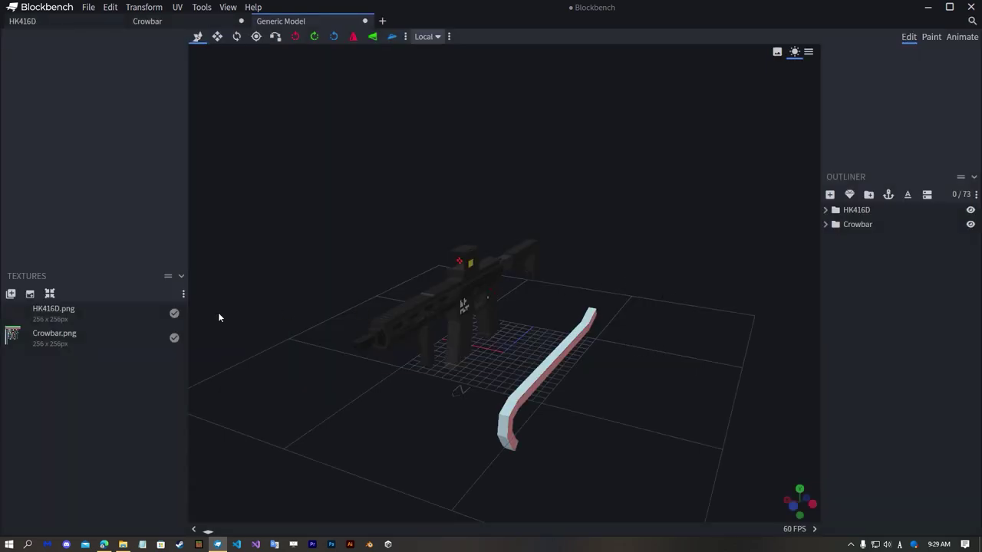
Step: Stitch the HK416D.png and Crowbar.png textures into one texture and check both groups' UV layouts on it
left_click(51, 296)
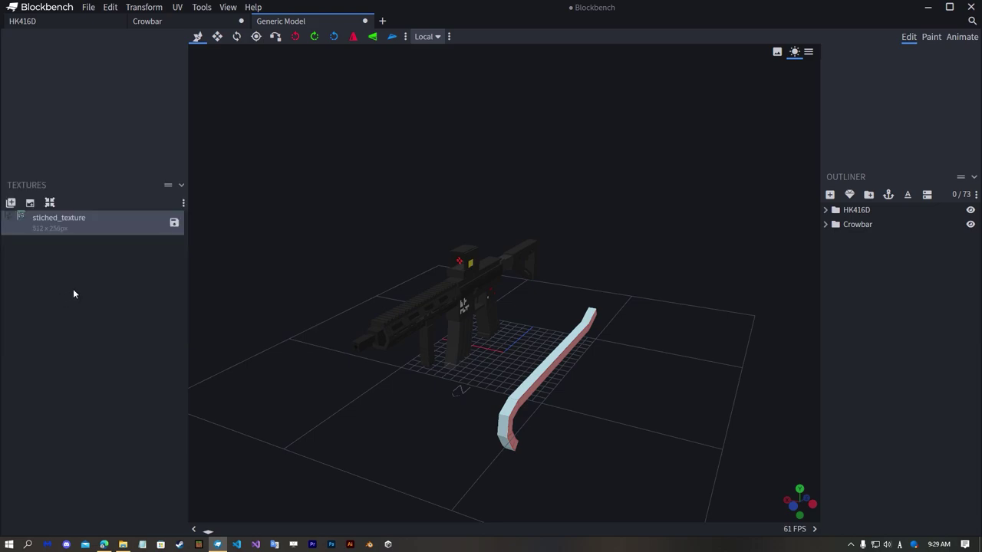
left_click_drag(257, 341, 614, 307)
left_click(857, 210)
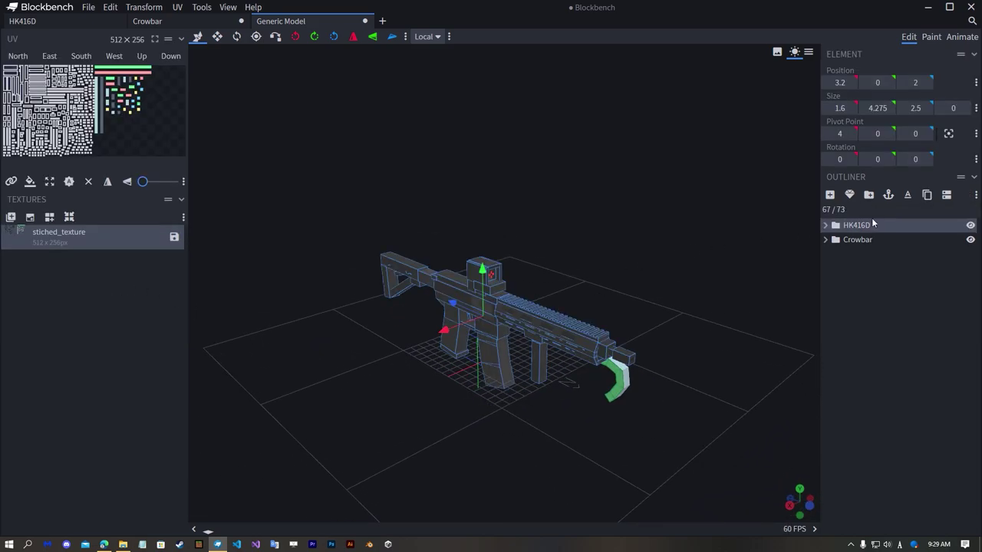
left_click_drag(548, 237, 399, 228)
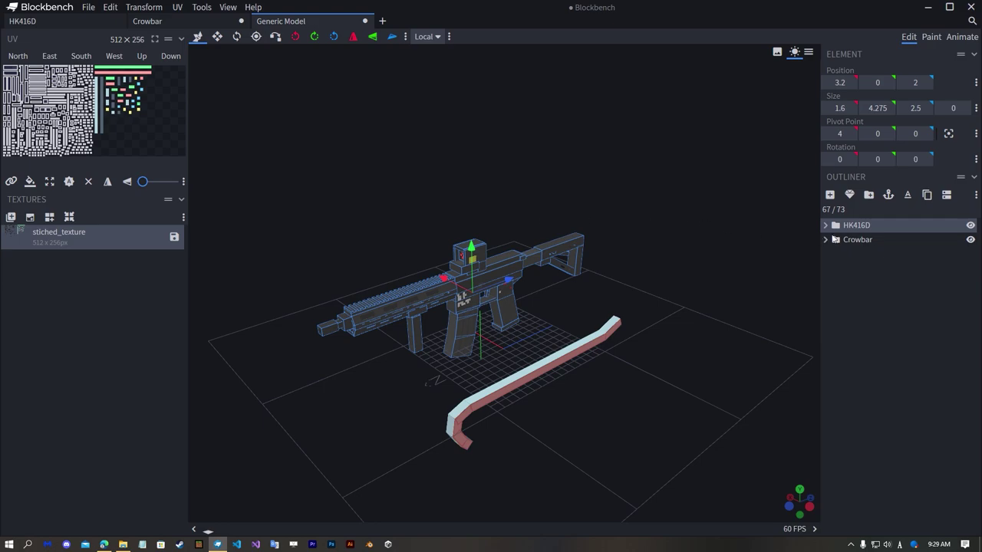
left_click(874, 240)
left_click(660, 292)
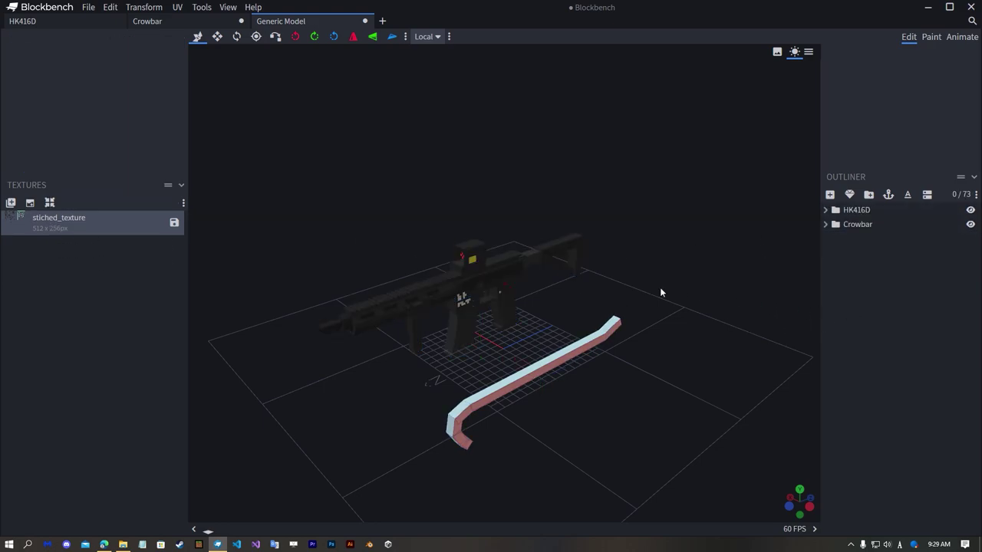
Step: Examine the HK416D and Crowbar models with the stitched texture from several sides
left_click(848, 212)
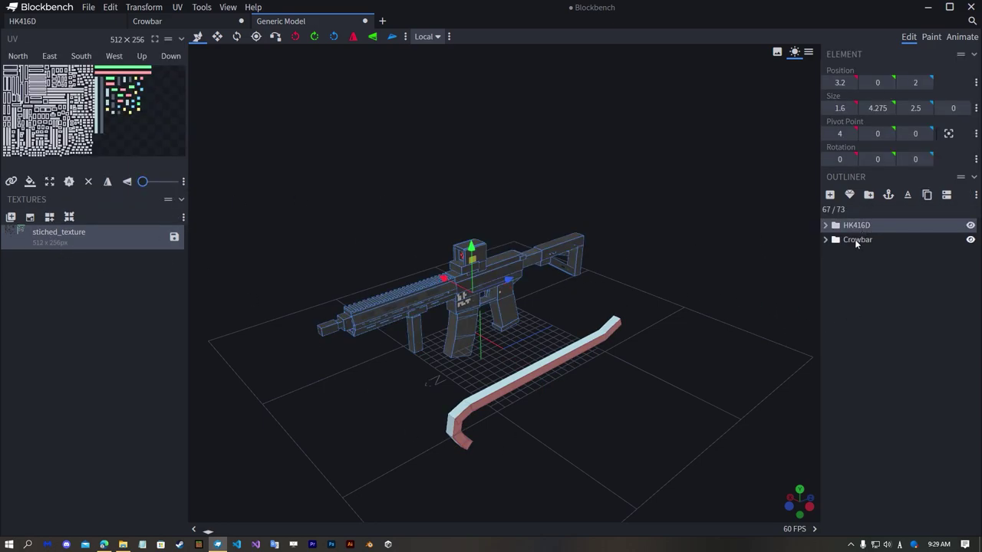
left_click(856, 240)
left_click(911, 225)
left_click(916, 273)
left_click_drag(740, 264, 706, 317)
left_click(857, 224)
left_click(854, 294)
left_click_drag(643, 299, 697, 280)
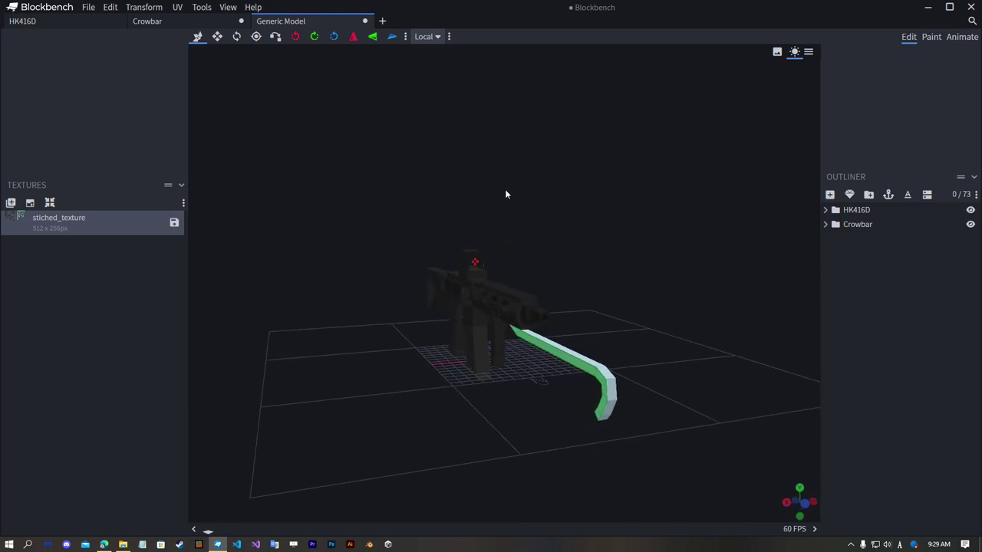
left_click_drag(506, 193, 444, 201)
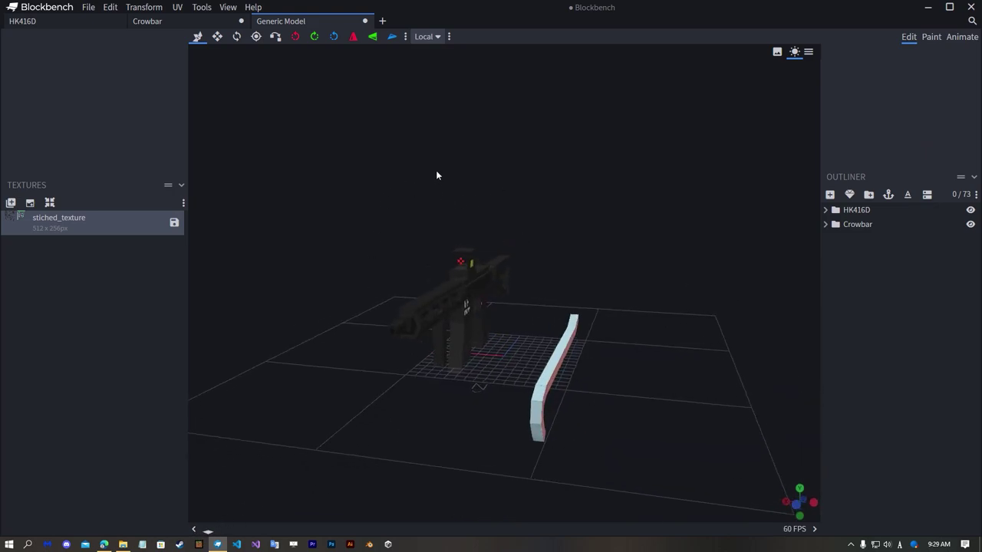
left_click_drag(335, 98, 453, 127)
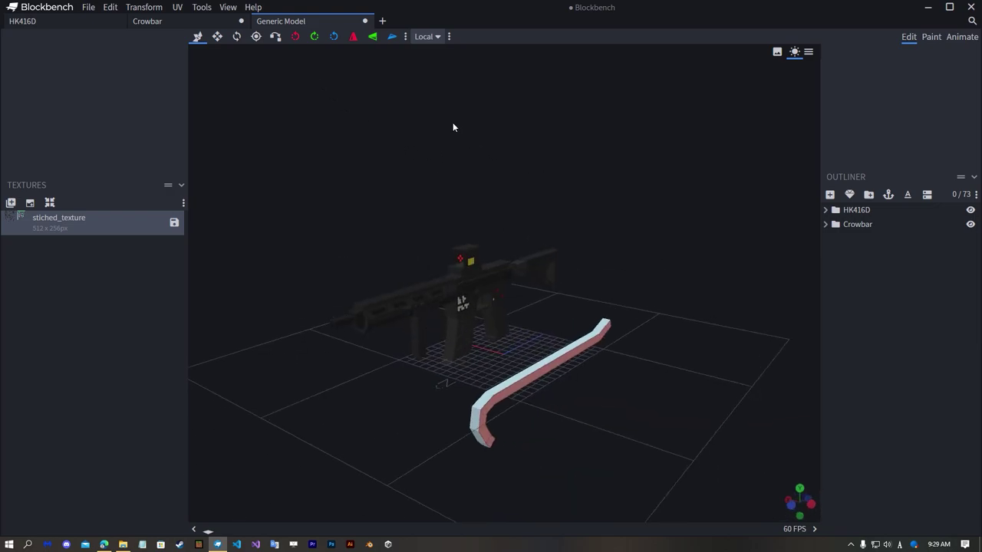
Step: Create a new Bedrock Entity project with the file name "combined models"
left_click(382, 21)
left_click(290, 390)
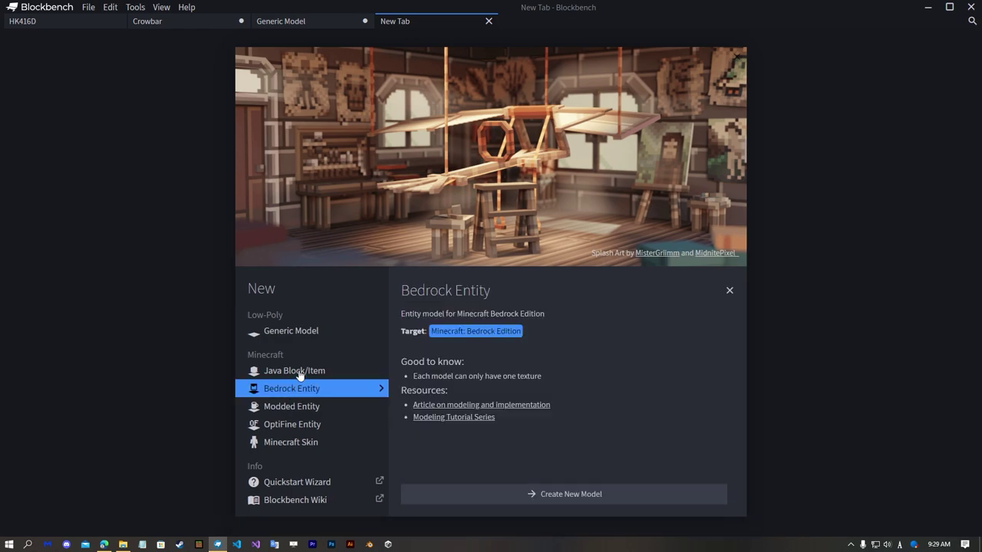
left_click(460, 494)
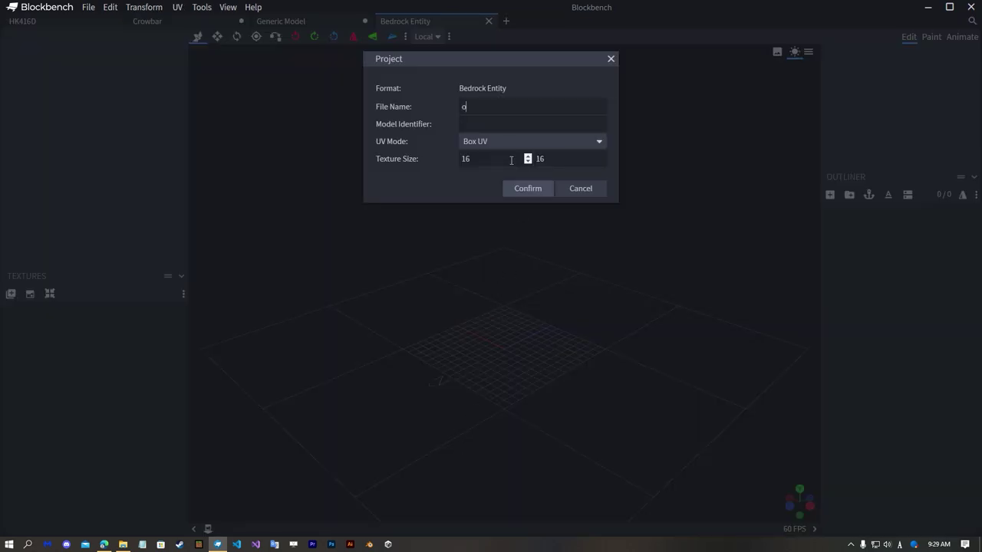
type("cob")
type("mbin")
type("ed models")
left_click(507, 194)
Step: Compare the UV mode and texture size in the project settings of combined models and the generic model
left_click(192, 20)
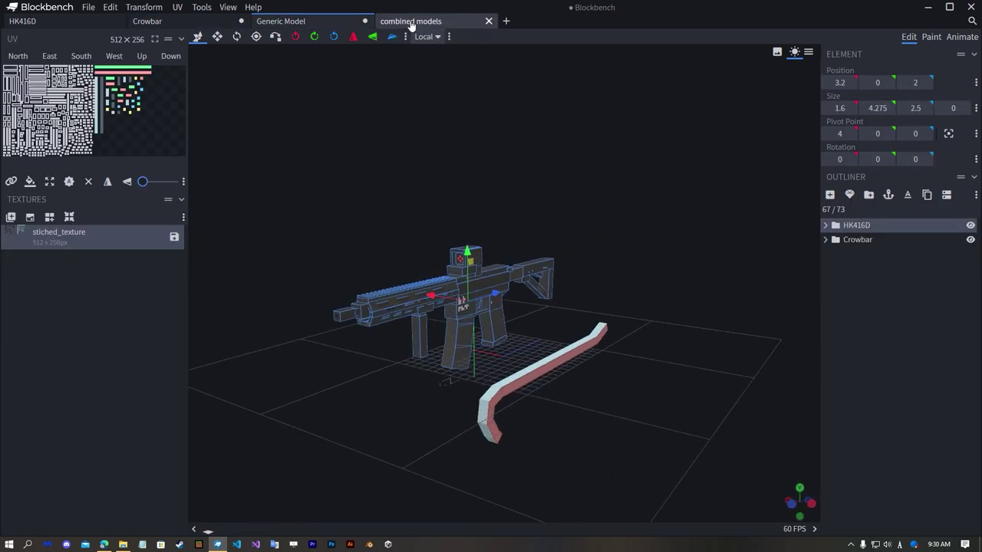
left_click(412, 22)
left_click(251, 531)
left_click(270, 493)
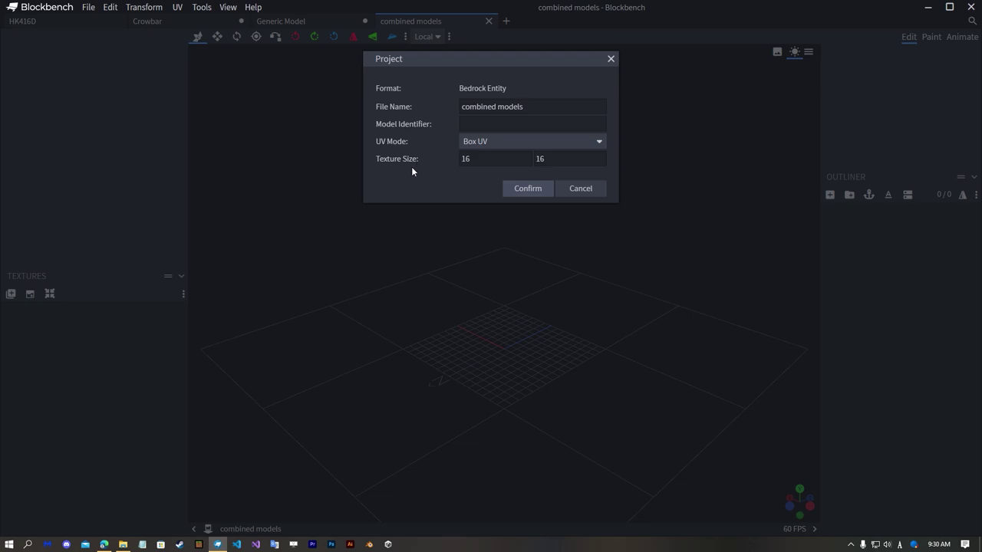
left_click(590, 189)
left_click(307, 21)
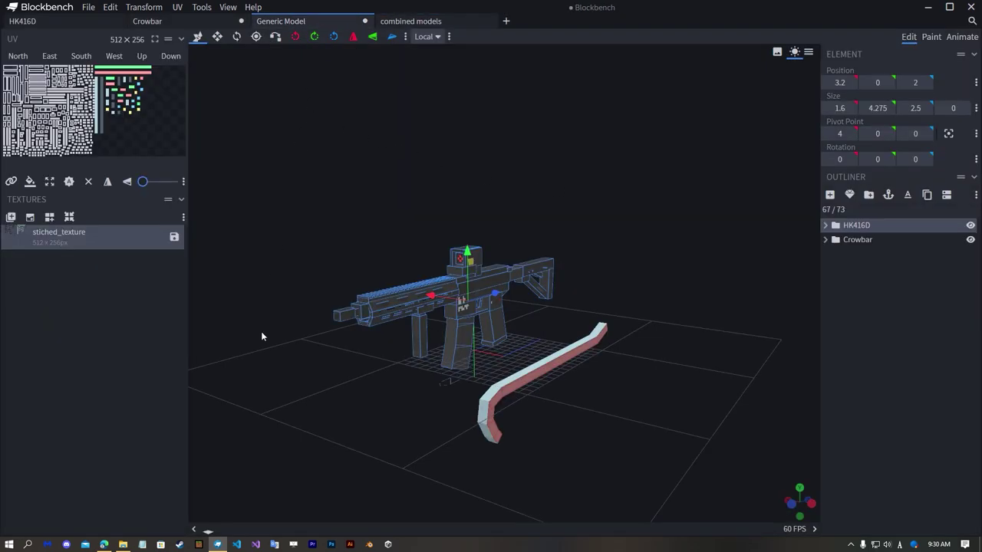
left_click(205, 534)
left_click(224, 494)
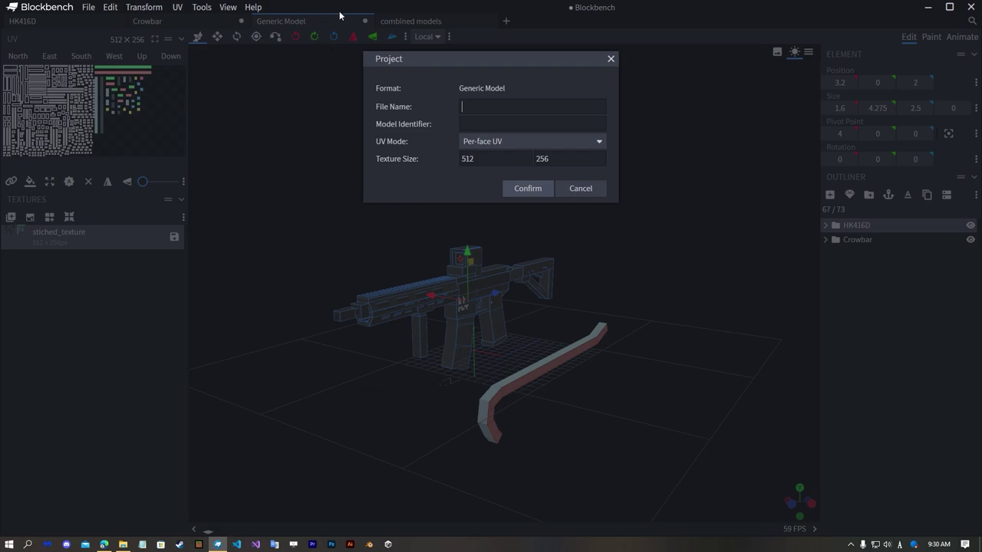
left_click(580, 188)
Step: Set the texture size of the combined models project to 512 by 256, matching the generic model
left_click(414, 22)
left_click(235, 526)
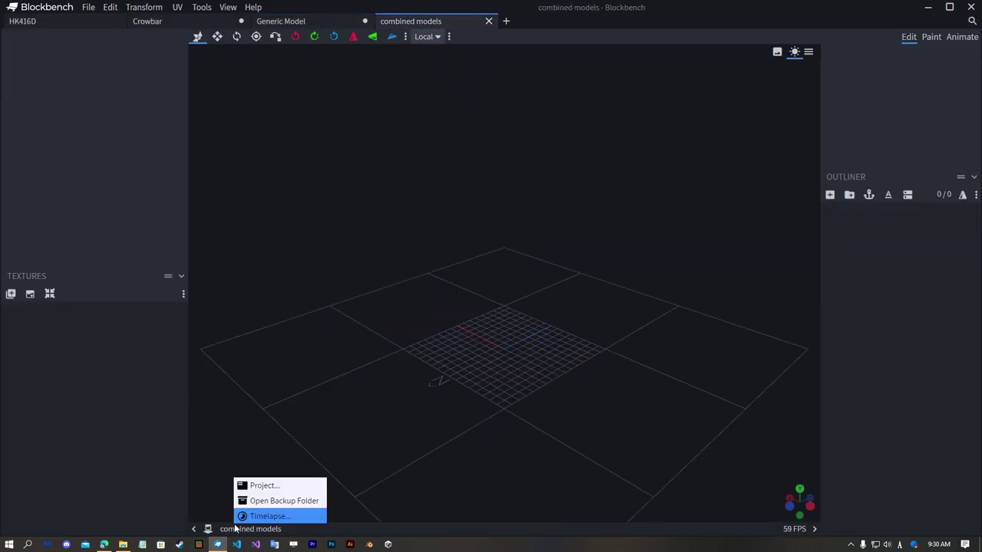
left_click(253, 486)
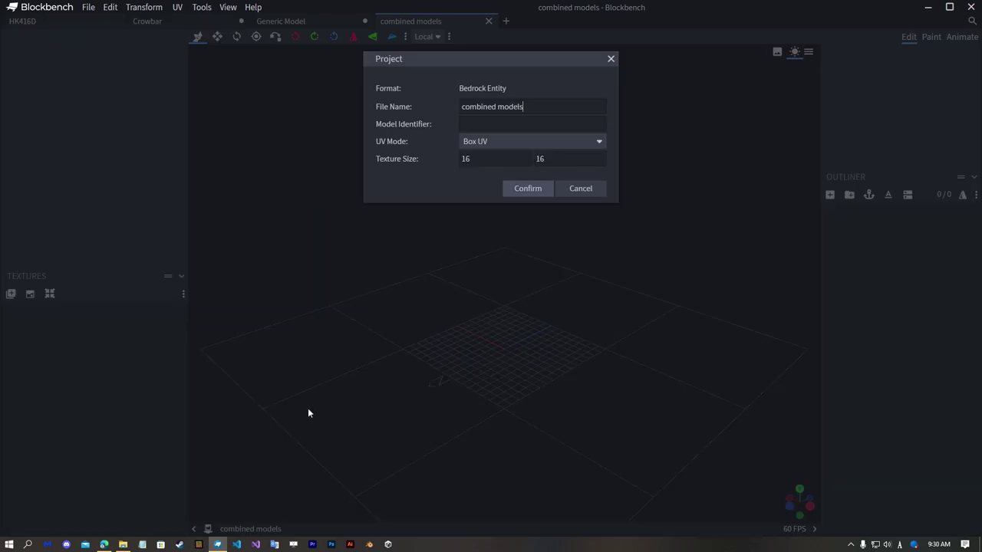
left_click(528, 188)
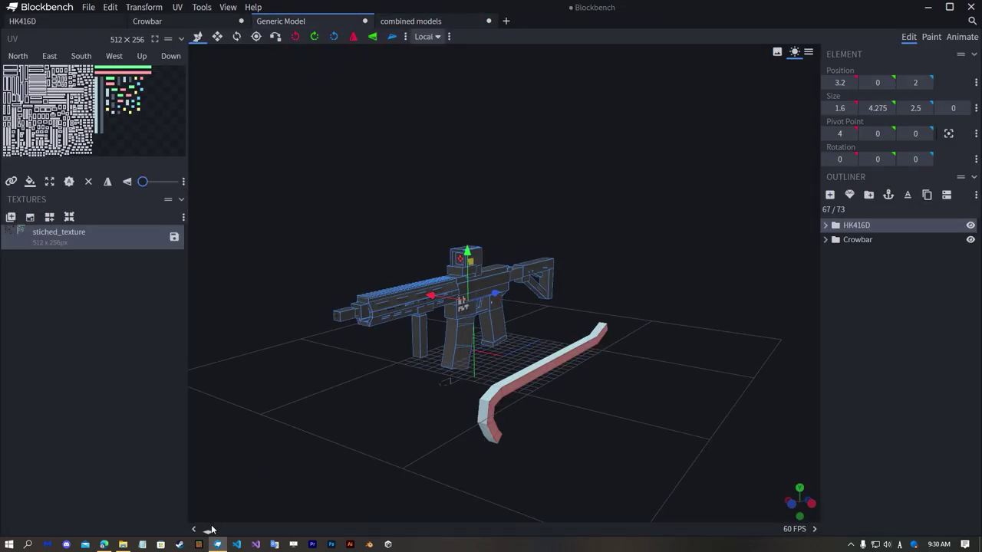
left_click(209, 529)
left_click(246, 491)
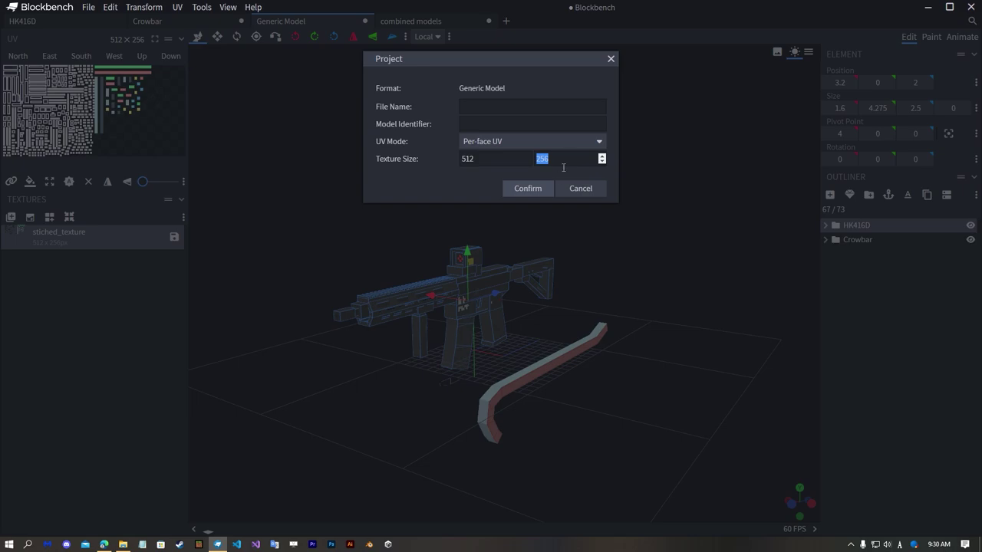
left_click(528, 189)
left_click(449, 21)
left_click(234, 528)
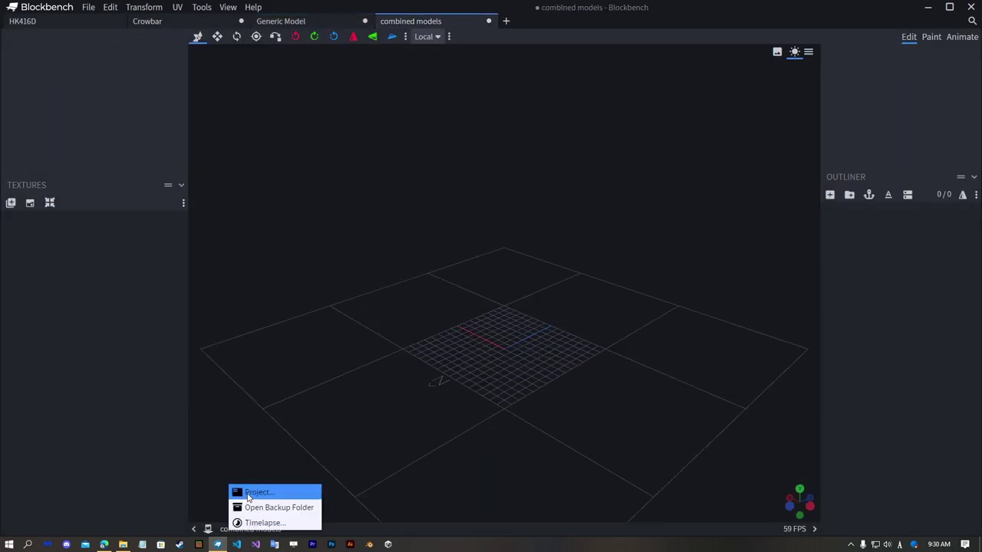
left_click(248, 495)
left_click(547, 189)
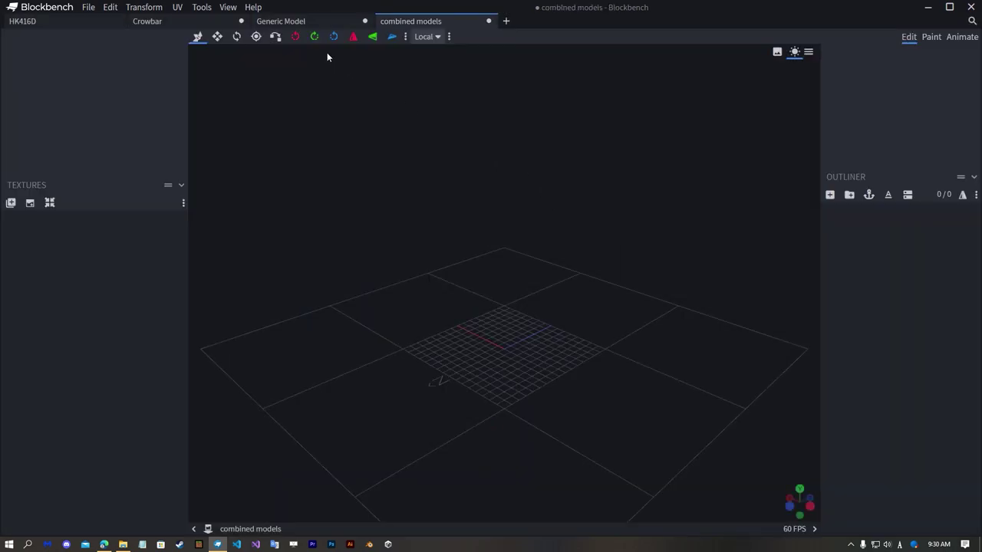
Step: Copy the HK416D and Crowbar groups from the generic model into the combined models project
left_click(303, 22)
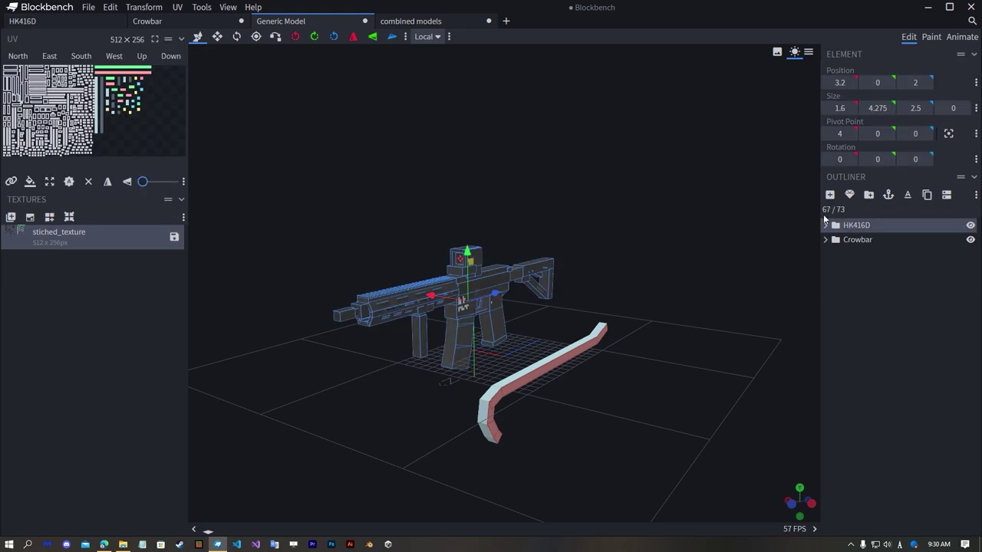
left_click(411, 20)
key("ctrl+v")
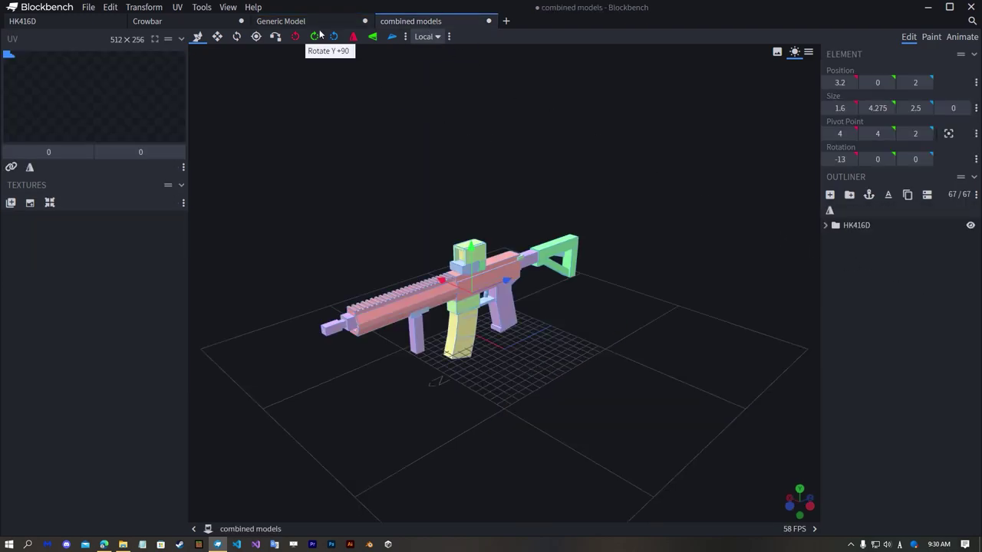
left_click(322, 23)
left_click(858, 239)
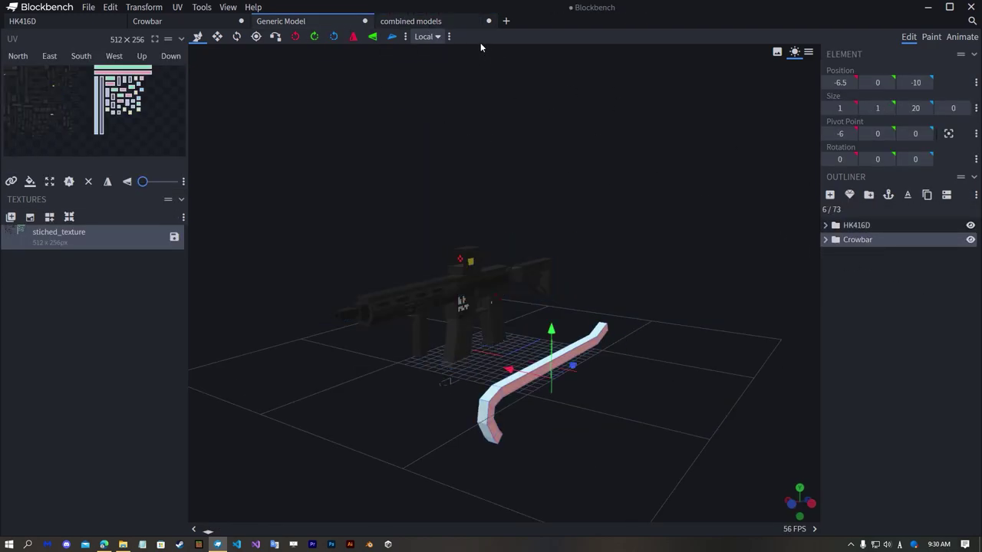
left_click(468, 22)
key("ctrl+v")
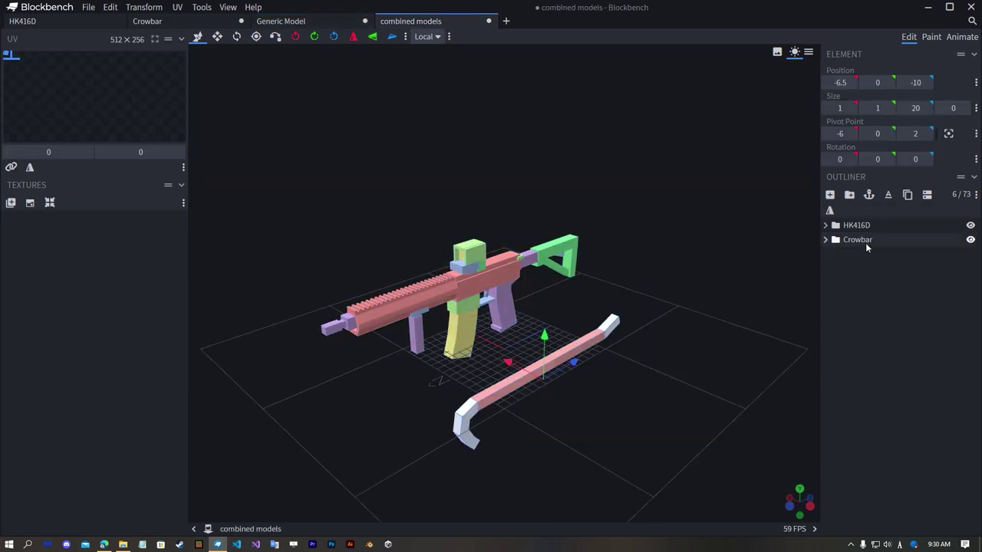
Step: Save the generic model's stitched texture as stiched_texture.png and bring it into the combined models project
left_click(281, 21)
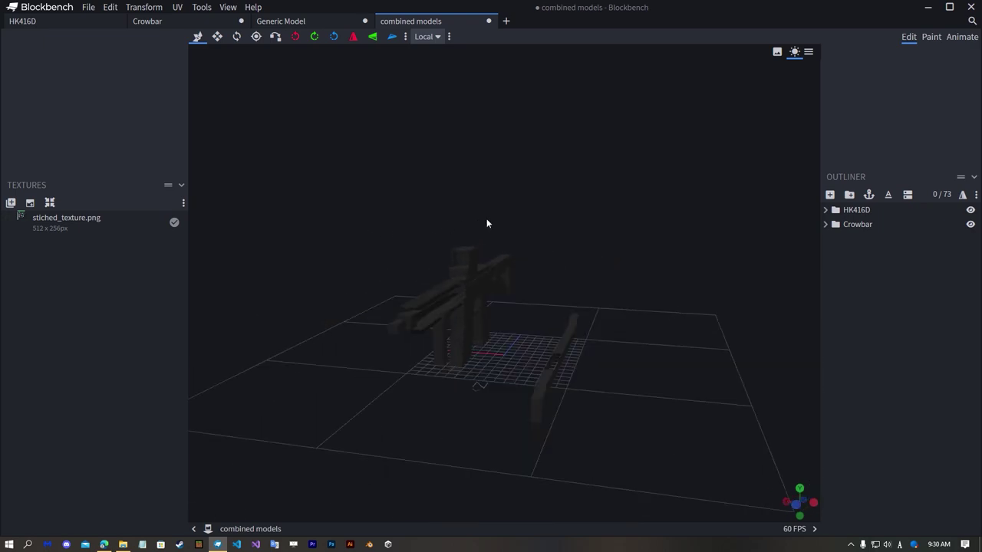
left_click(61, 224)
Step: Check the UV mode in the combined models project's settings and clear the HK416D and Crowbar groups and the texture from it
left_click(265, 529)
left_click(284, 491)
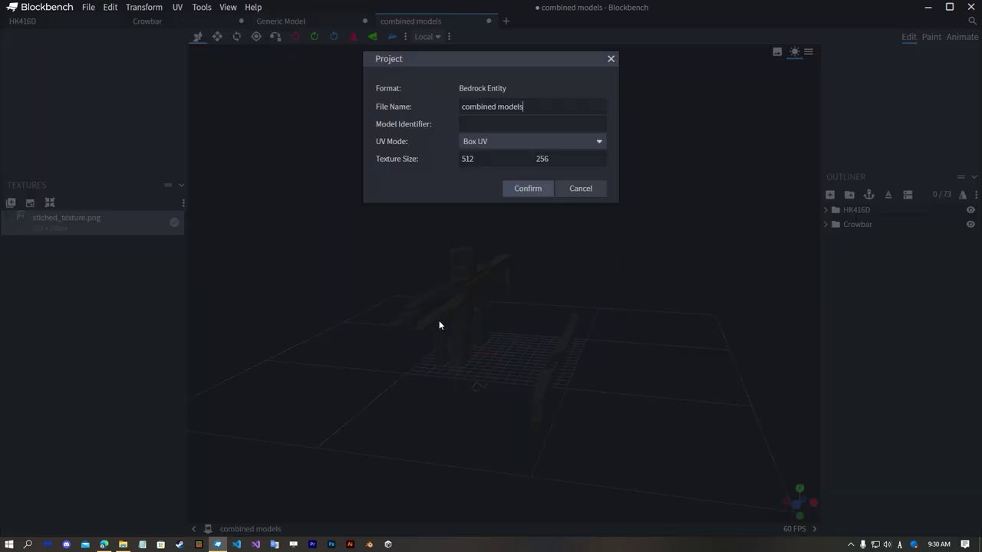
key("Escape")
left_click(866, 214)
left_click_drag(619, 245, 721, 247)
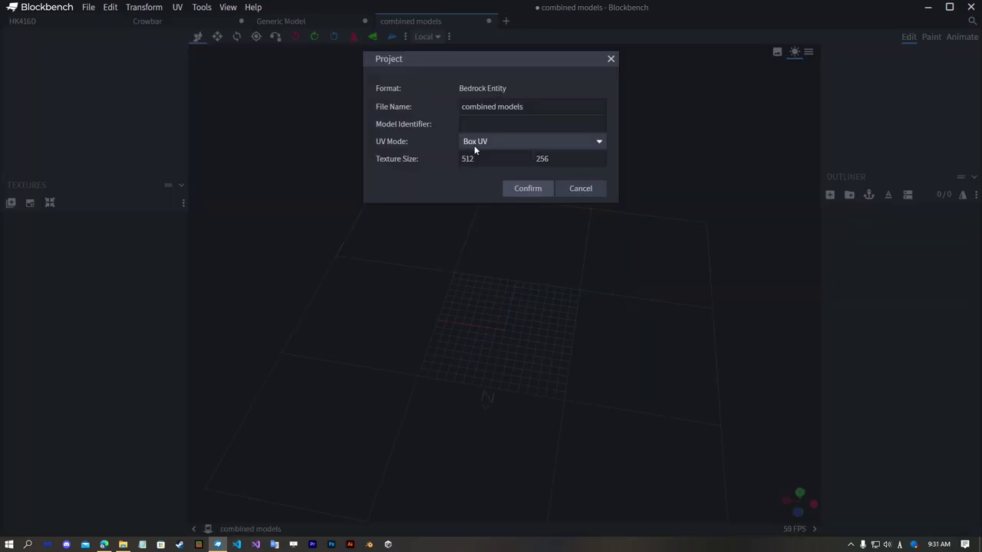
Step: Switch the emptied combined models project from Box UV to per-face UV
left_click(475, 145)
left_click(480, 158)
left_click(521, 189)
Step: Copy the HK416D group from the generic model into the combined models project
left_click(281, 21)
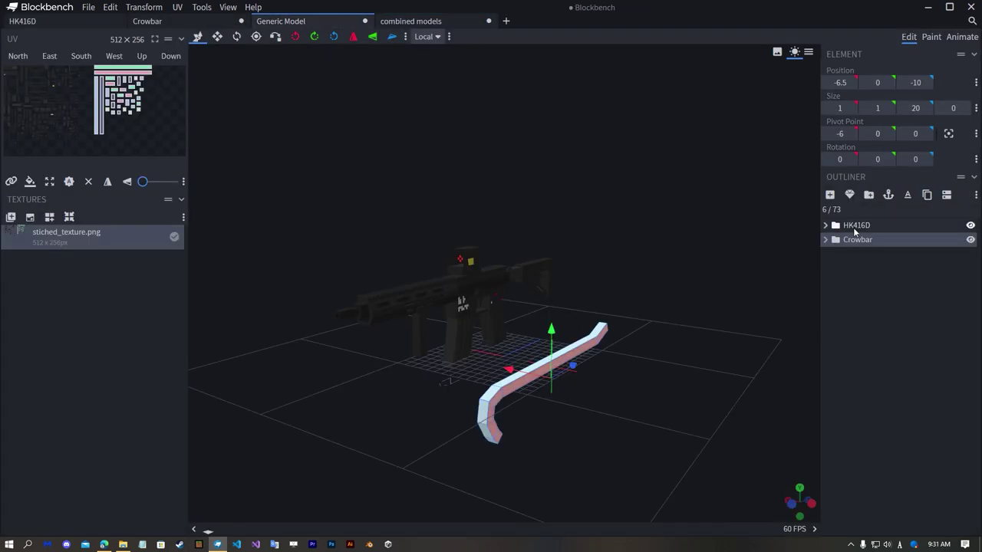
left_click(422, 21)
key("ctrl+v")
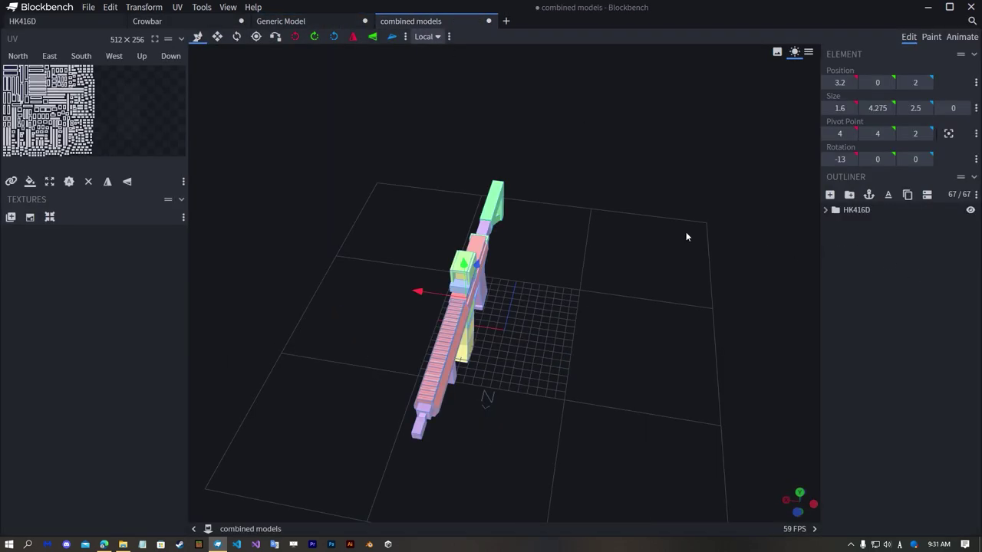
left_click_drag(686, 232, 412, 130)
Step: Copy the Crowbar group from the generic model into the combined models project
left_click(309, 24)
left_click(878, 237)
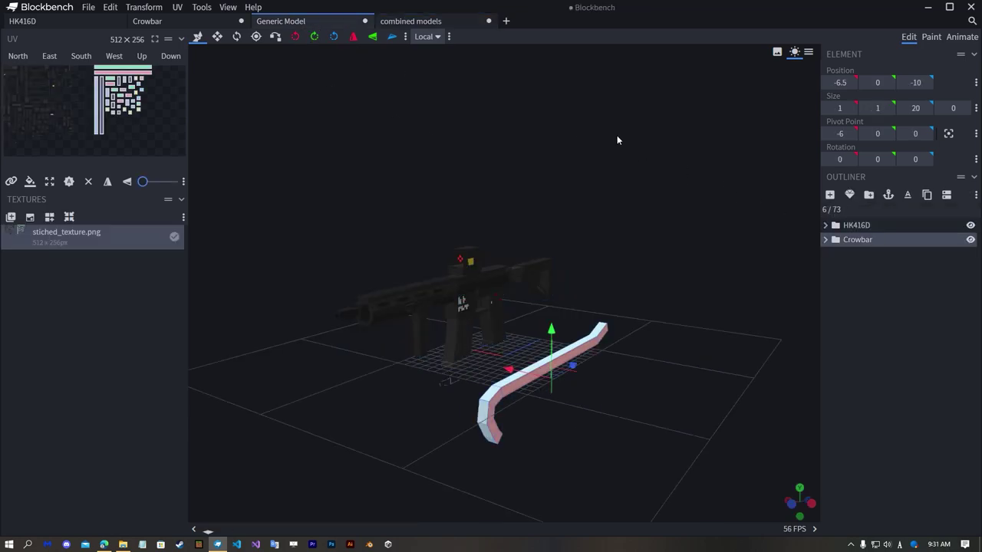
key("ctrl+c")
left_click(450, 21)
key("ctrl+v")
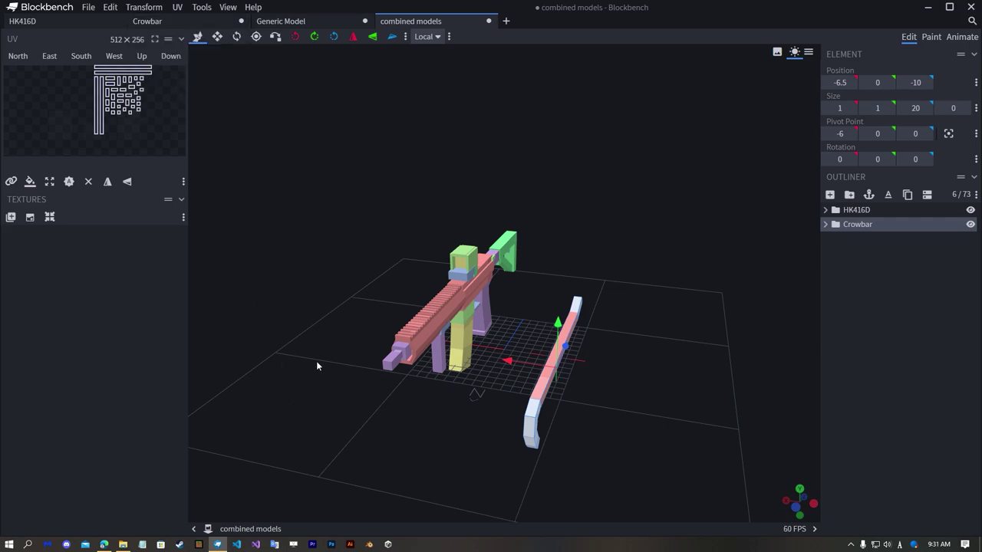
left_click(869, 319)
left_click_drag(690, 368, 649, 370)
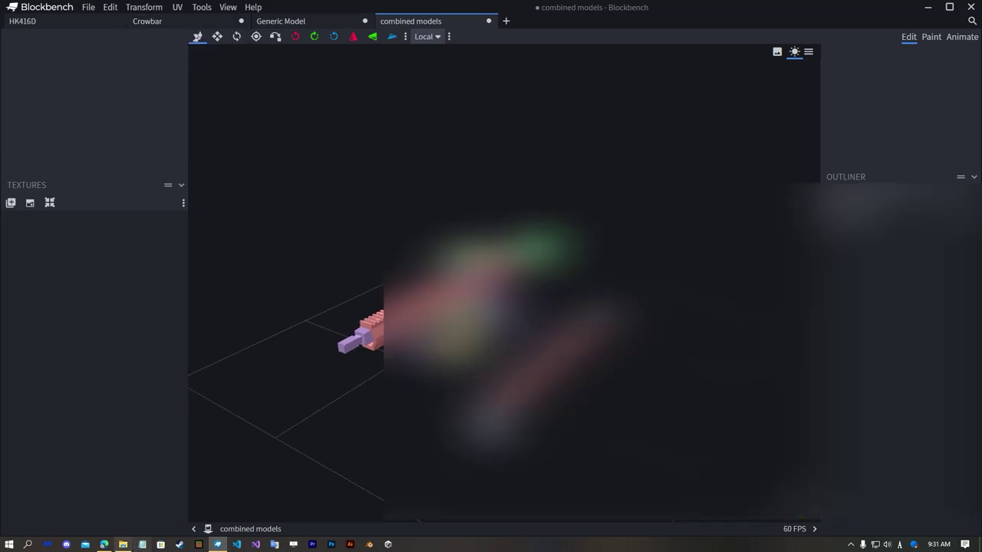
Step: Bring stiched_texture.png from the file explorer into the combined models project and inspect the textured models
left_click(122, 544)
left_click_drag(634, 295, 128, 282)
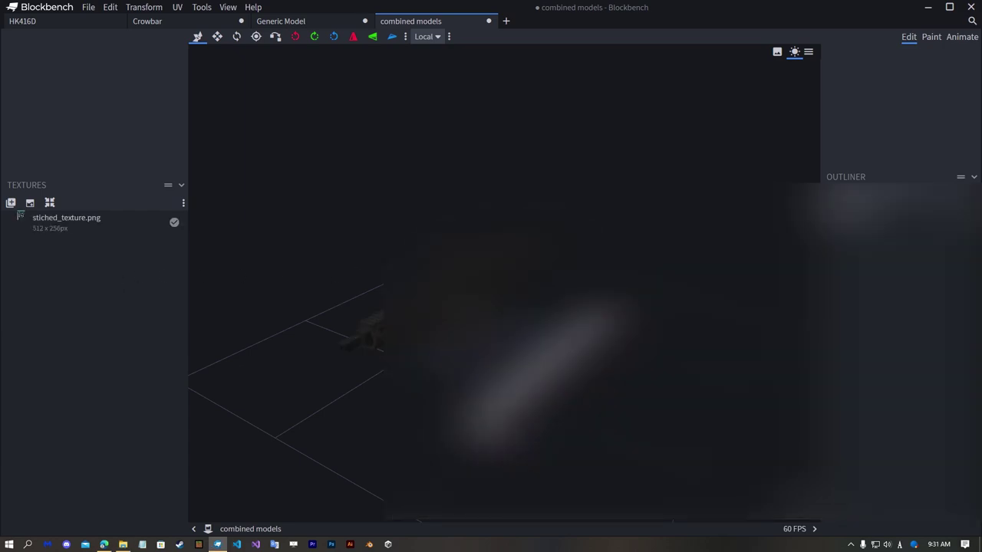
left_click_drag(476, 222, 671, 195)
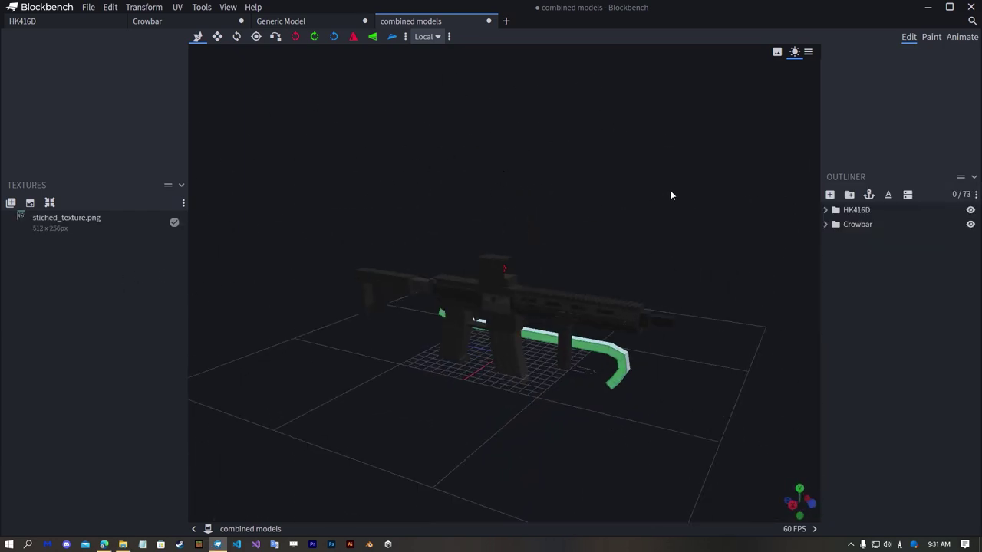
Step: Export the combined models project as Bedrock geometry
left_click(88, 7)
mouse_move(157, 193)
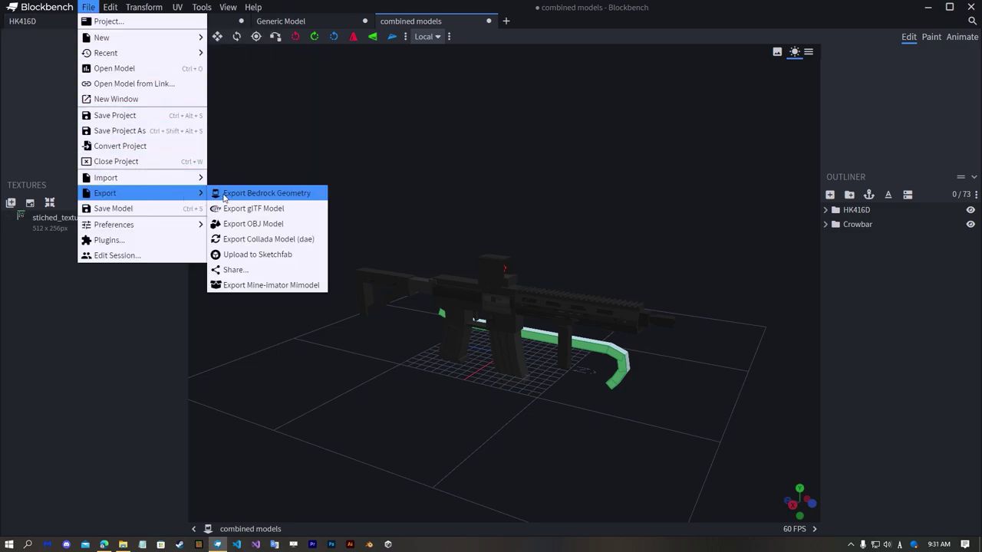